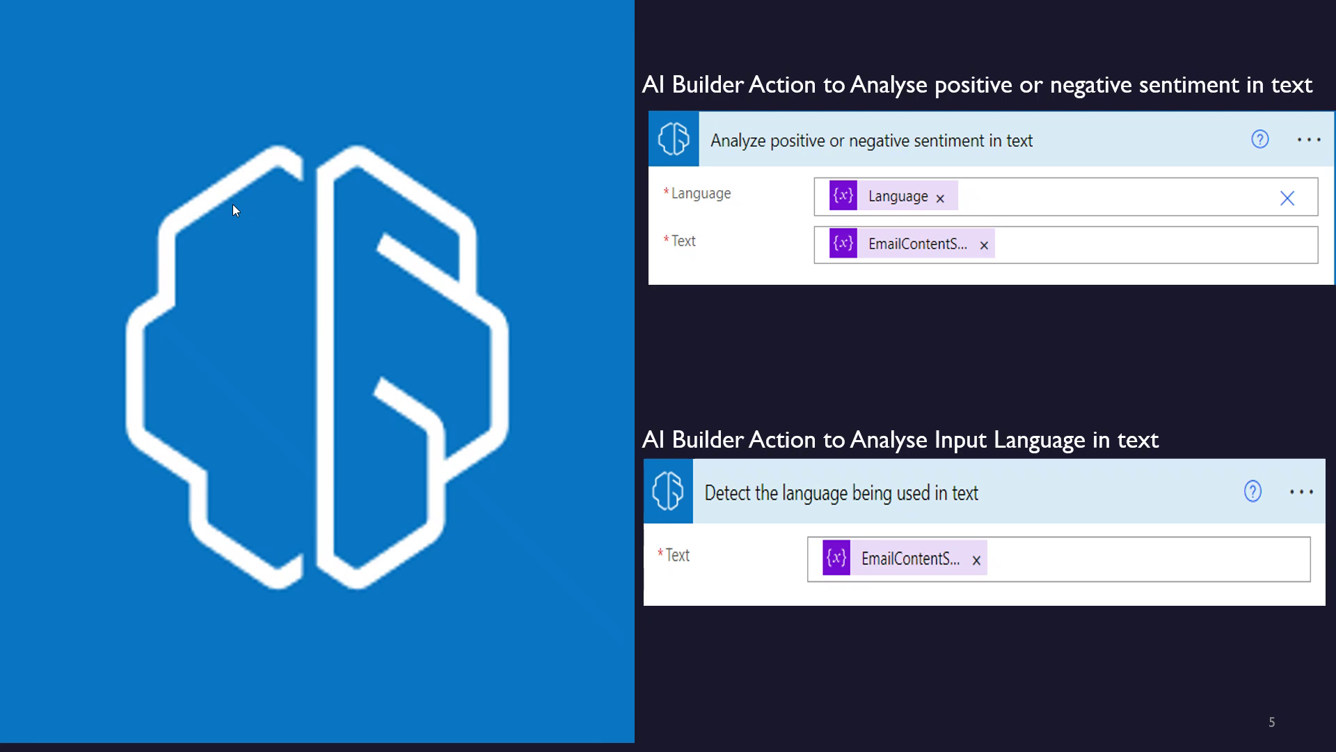
- End the slide show after the DEMO slide and switch to the Power Automate flow in Chrome
{"action": "key", "text": "Right"}
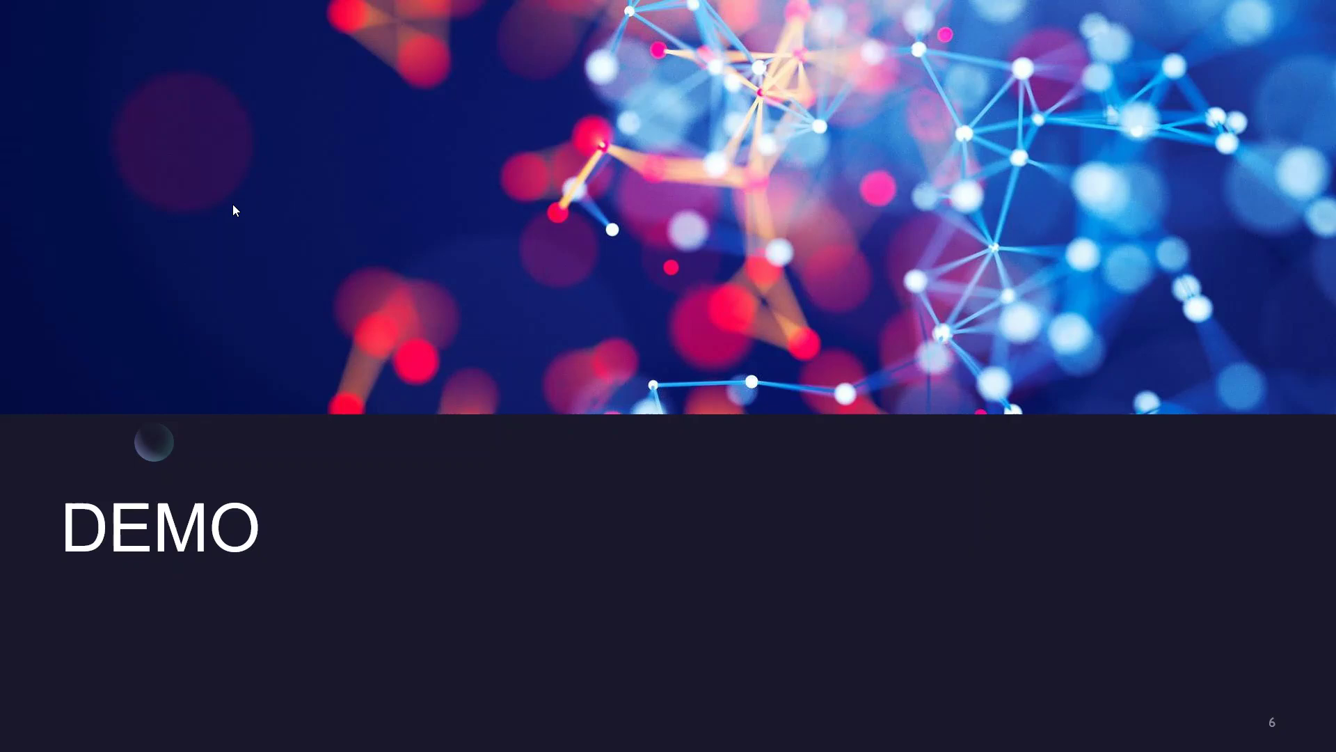
{"action": "key", "text": "Escape"}
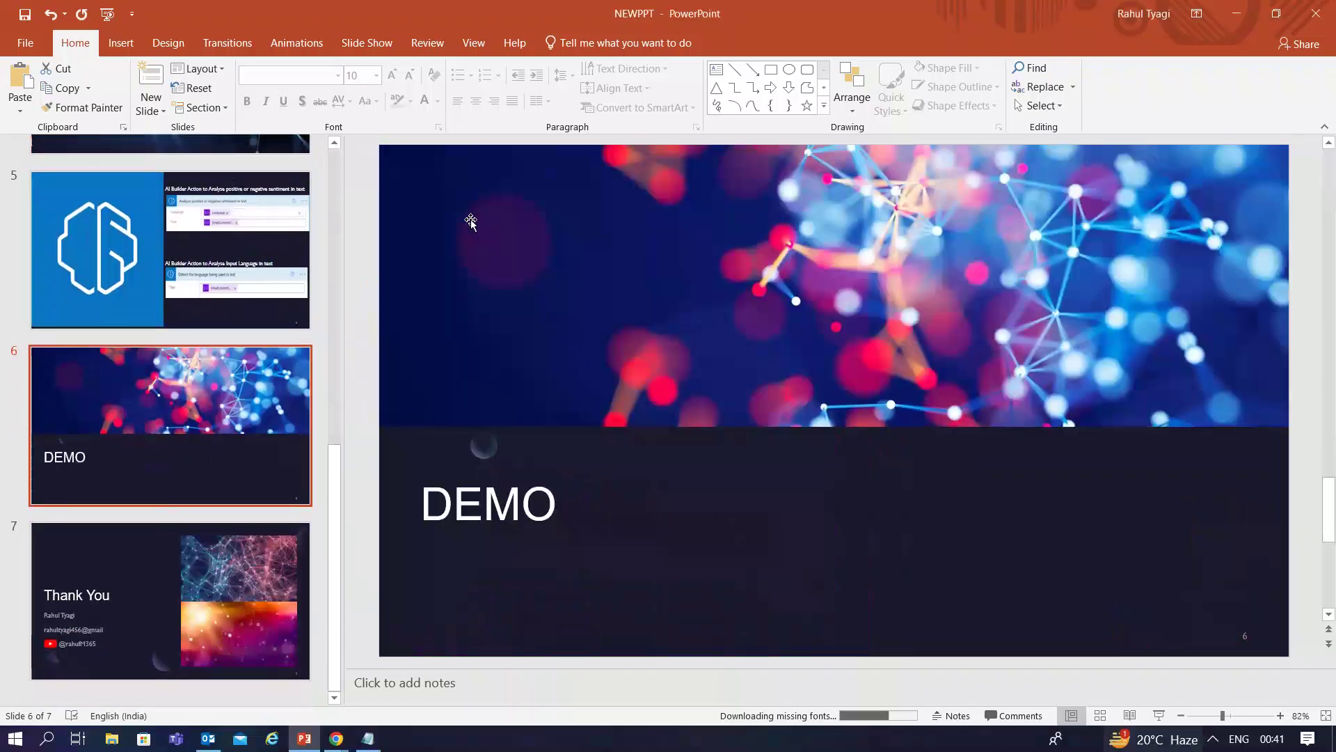
{"action": "left_click", "coordinate": [336, 738]}
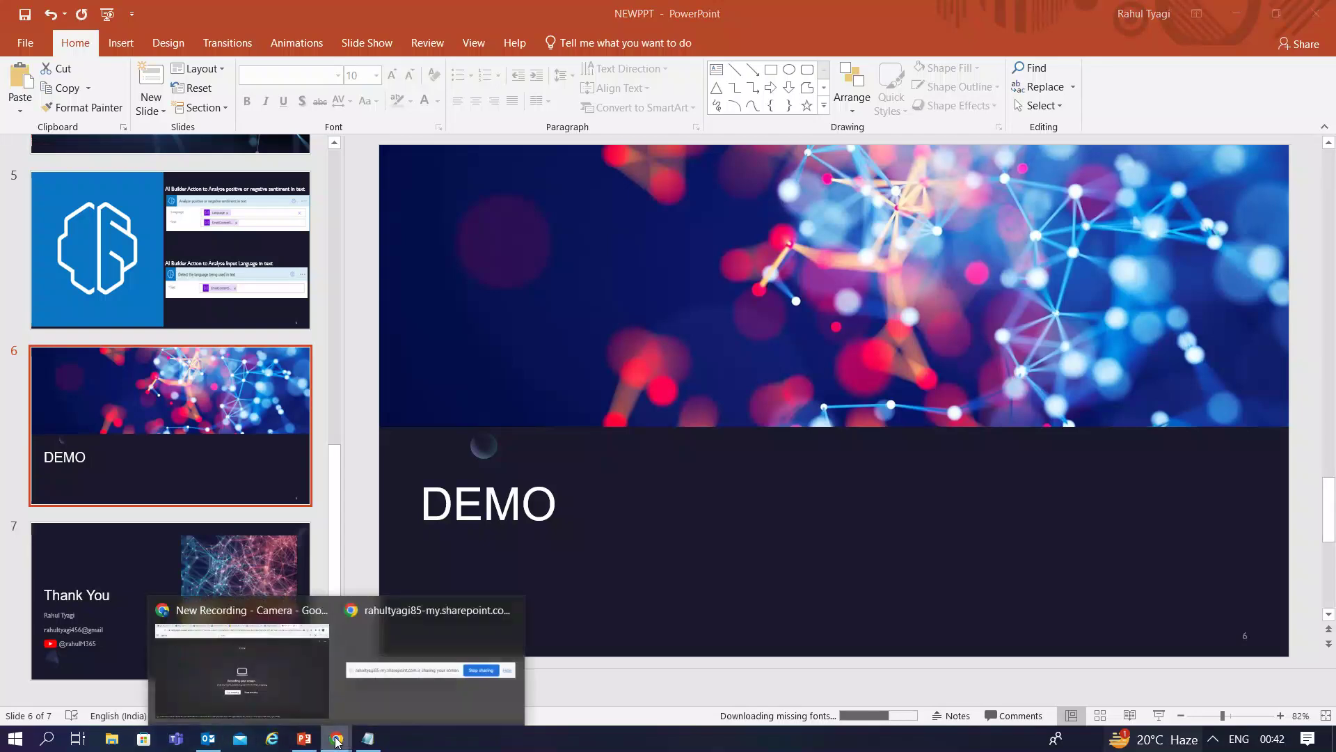
{"action": "left_click", "coordinate": [297, 694]}
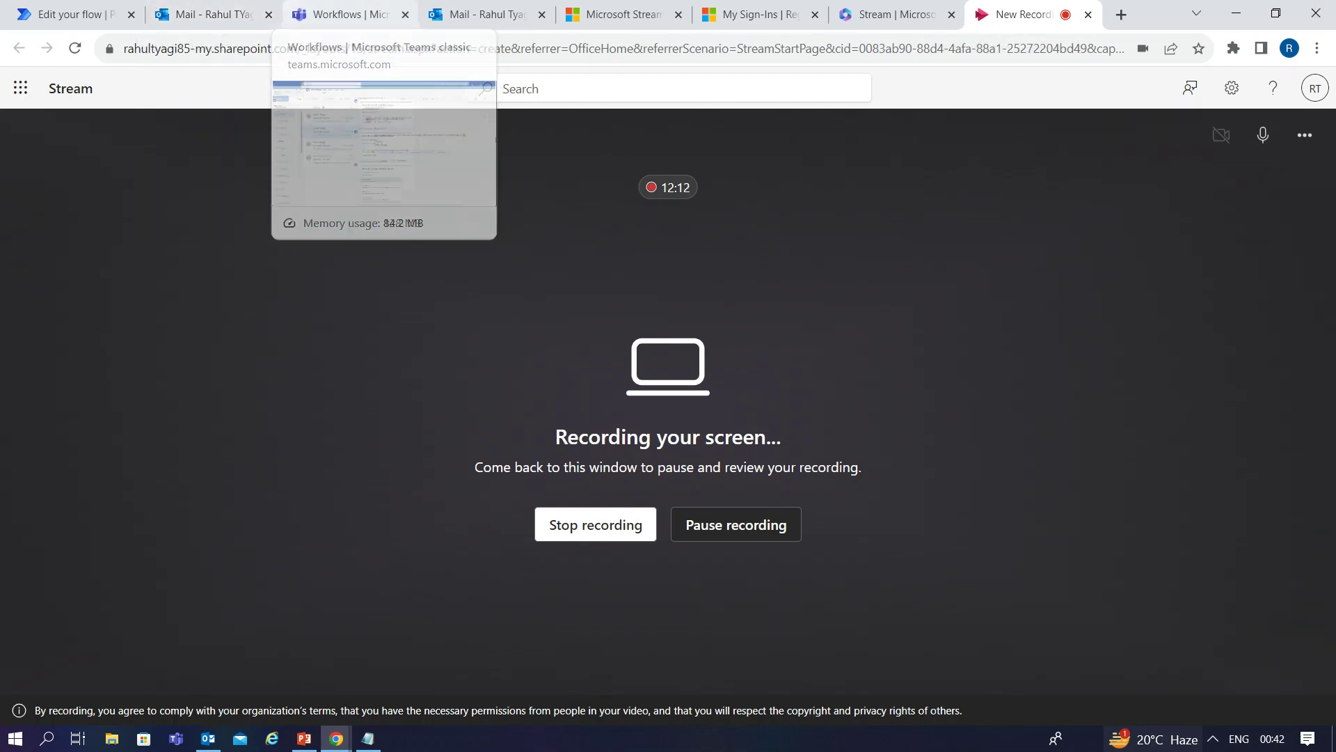
{"action": "left_click", "coordinate": [91, 9]}
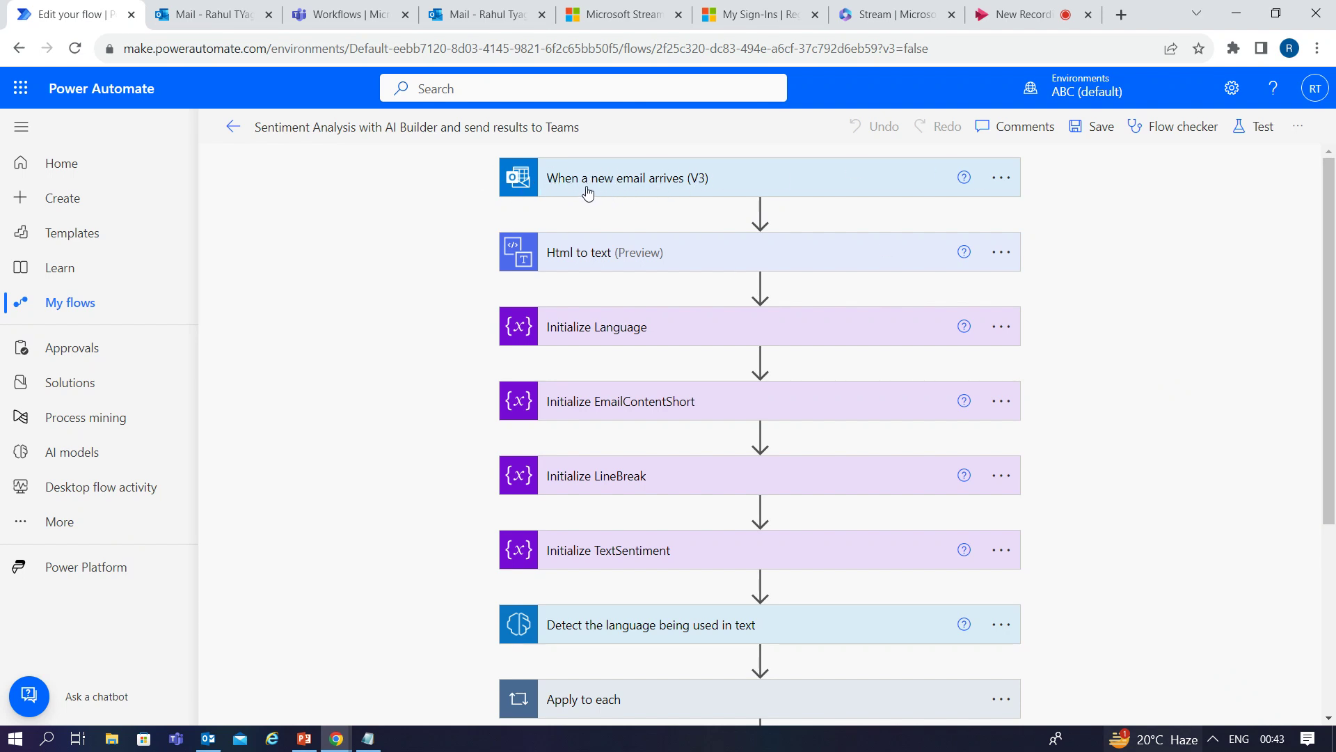
- Examine the new-email trigger and the content setting of the Html to text action
{"action": "left_click", "coordinate": [706, 179]}
{"action": "left_click", "coordinate": [712, 180]}
{"action": "left_click", "coordinate": [670, 259]}
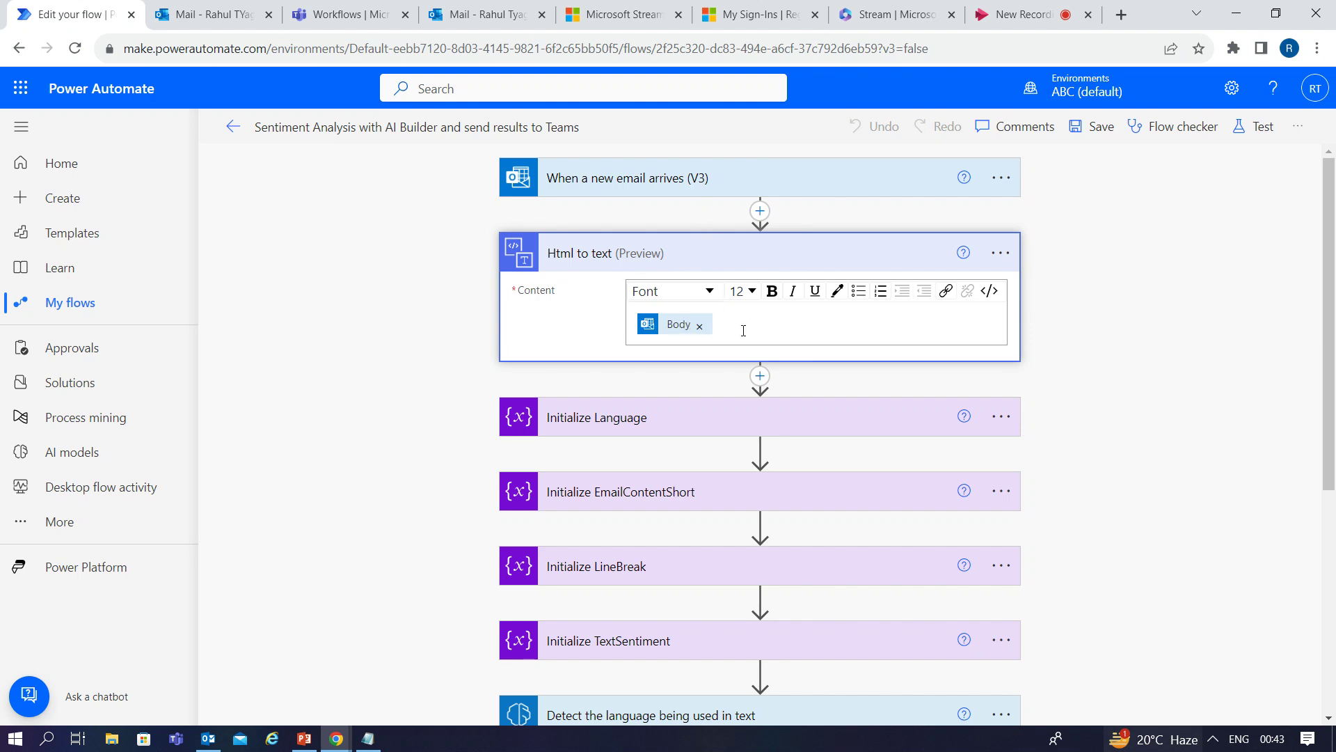
{"action": "left_click", "coordinate": [799, 320]}
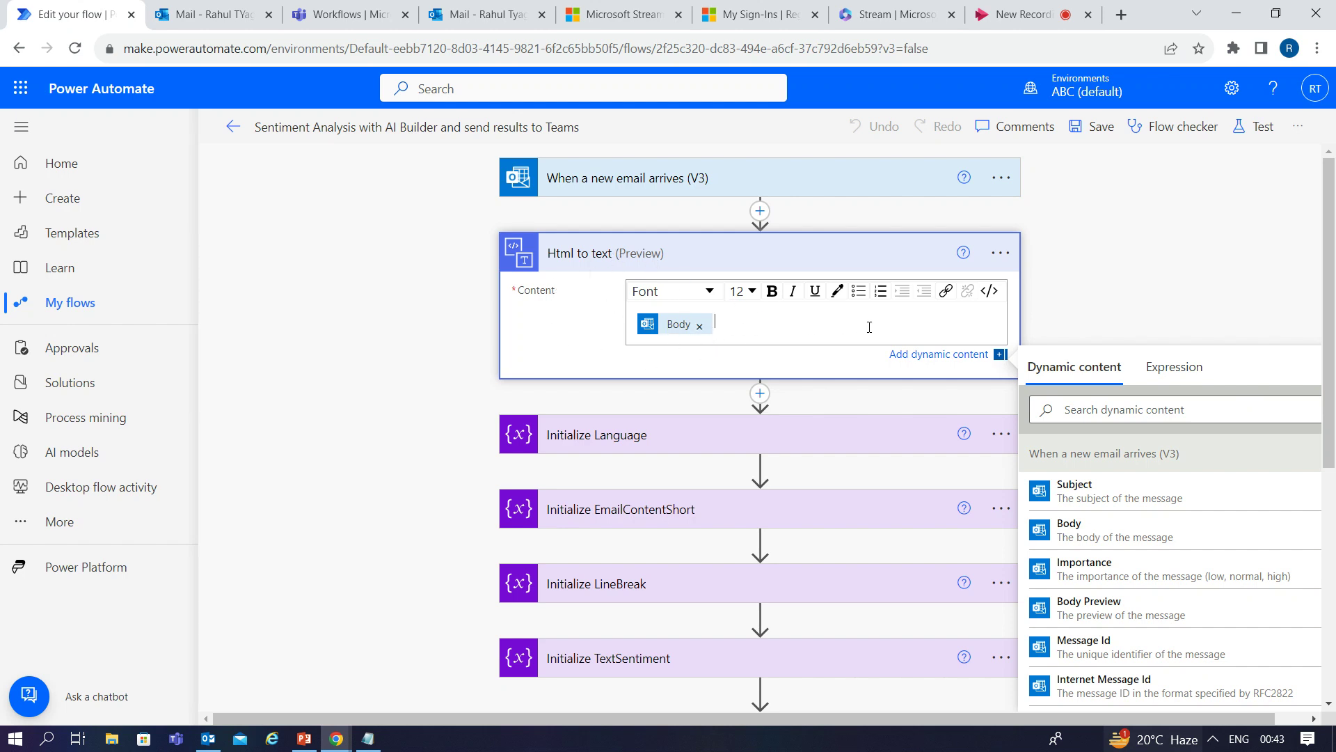
{"action": "scroll", "coordinate": [602, 344], "scroll_direction": "down", "scroll_amount": 1}
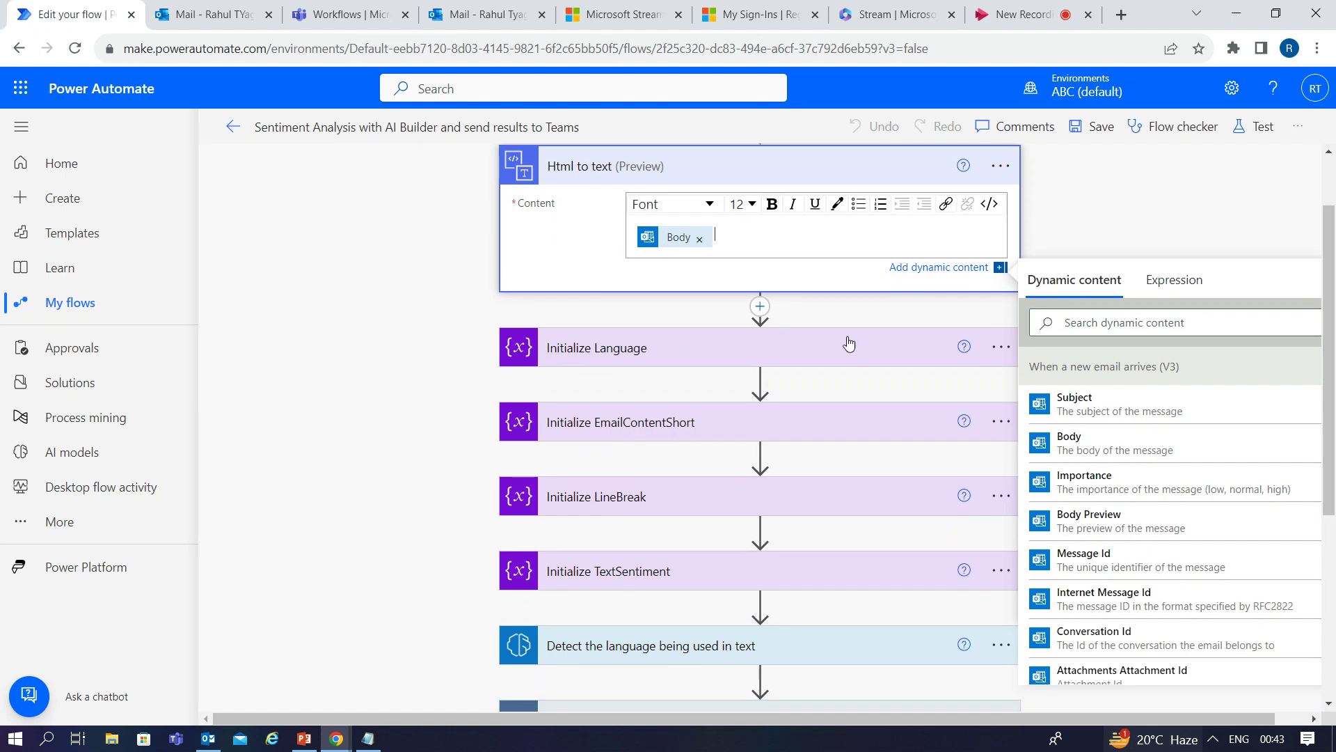
{"action": "left_click", "coordinate": [397, 330]}
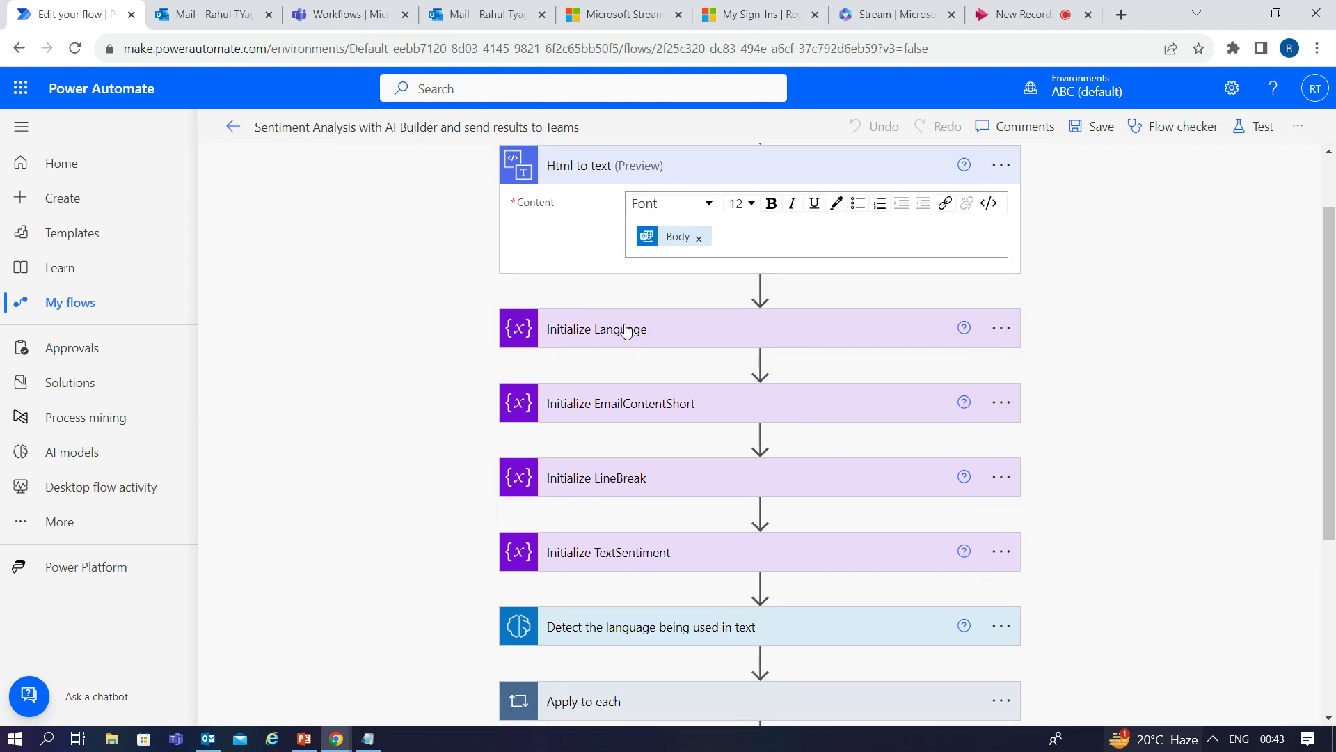
- Expand the Initialize Language and Initialize EmailContentShort actions and review their name, type and value
{"action": "left_click", "coordinate": [662, 332]}
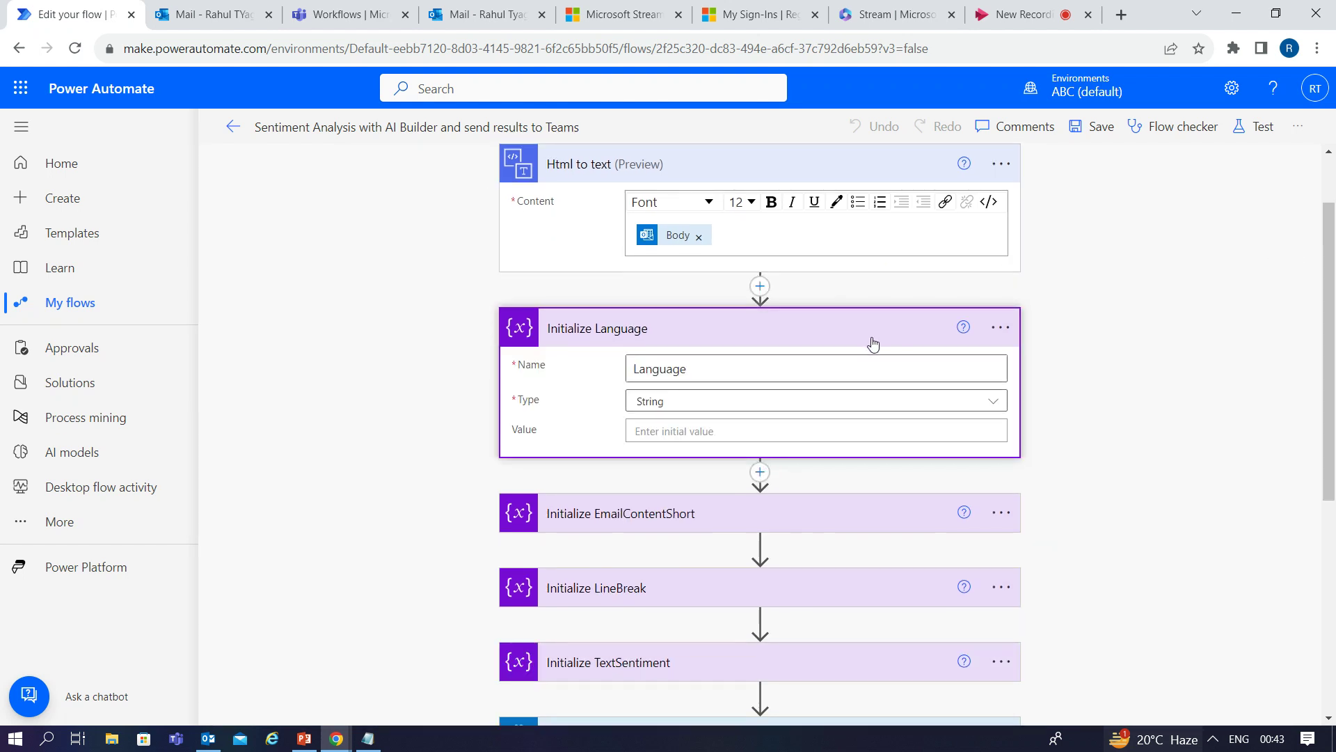
{"action": "scroll", "coordinate": [871, 343], "scroll_direction": "down", "scroll_amount": 2}
{"action": "left_click", "coordinate": [743, 340]}
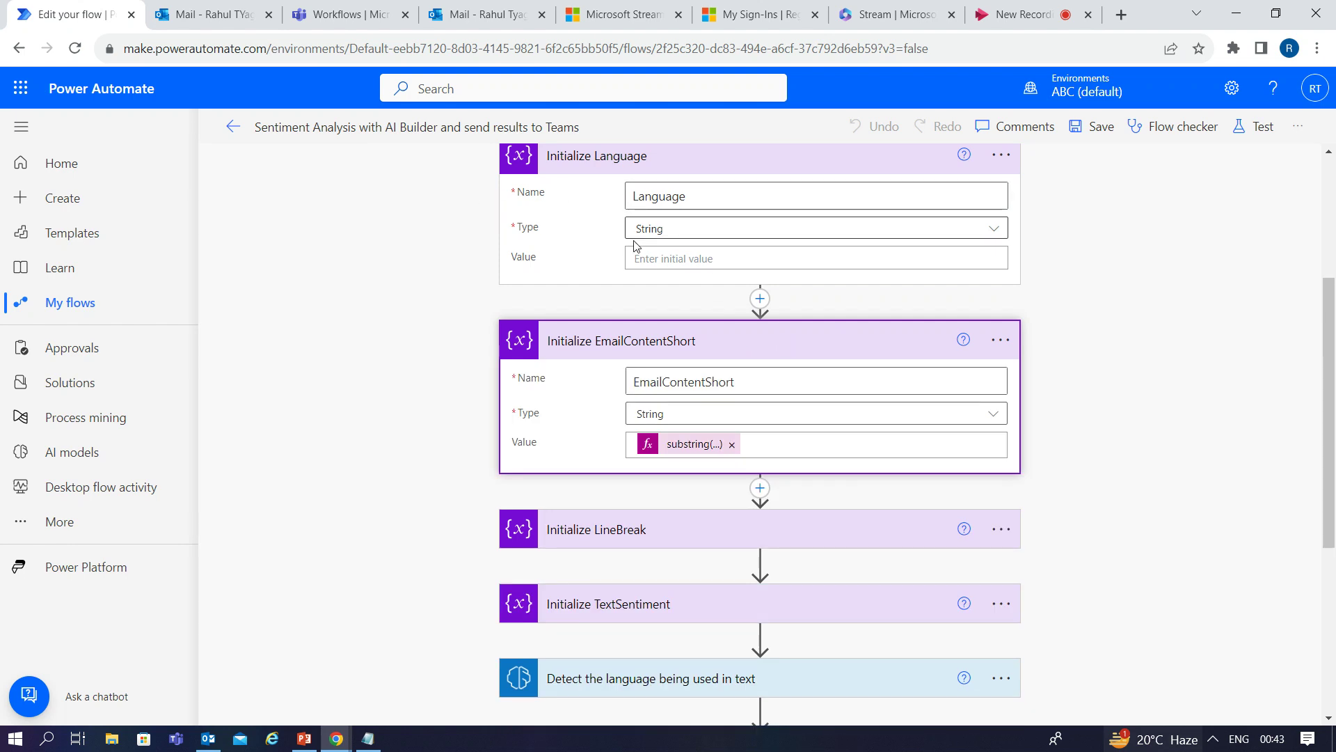
{"action": "scroll", "coordinate": [762, 356], "scroll_direction": "down", "scroll_amount": 2}
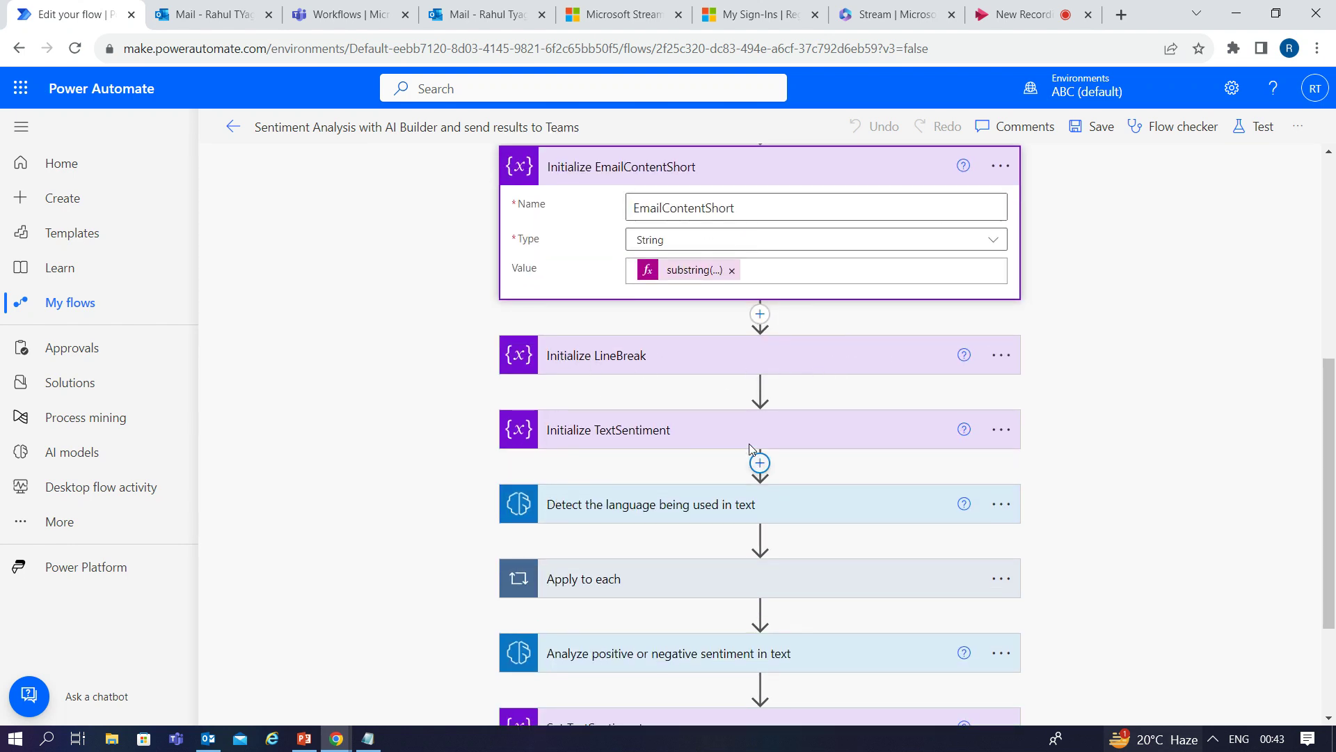
{"action": "scroll", "coordinate": [711, 266], "scroll_direction": "up", "scroll_amount": 2}
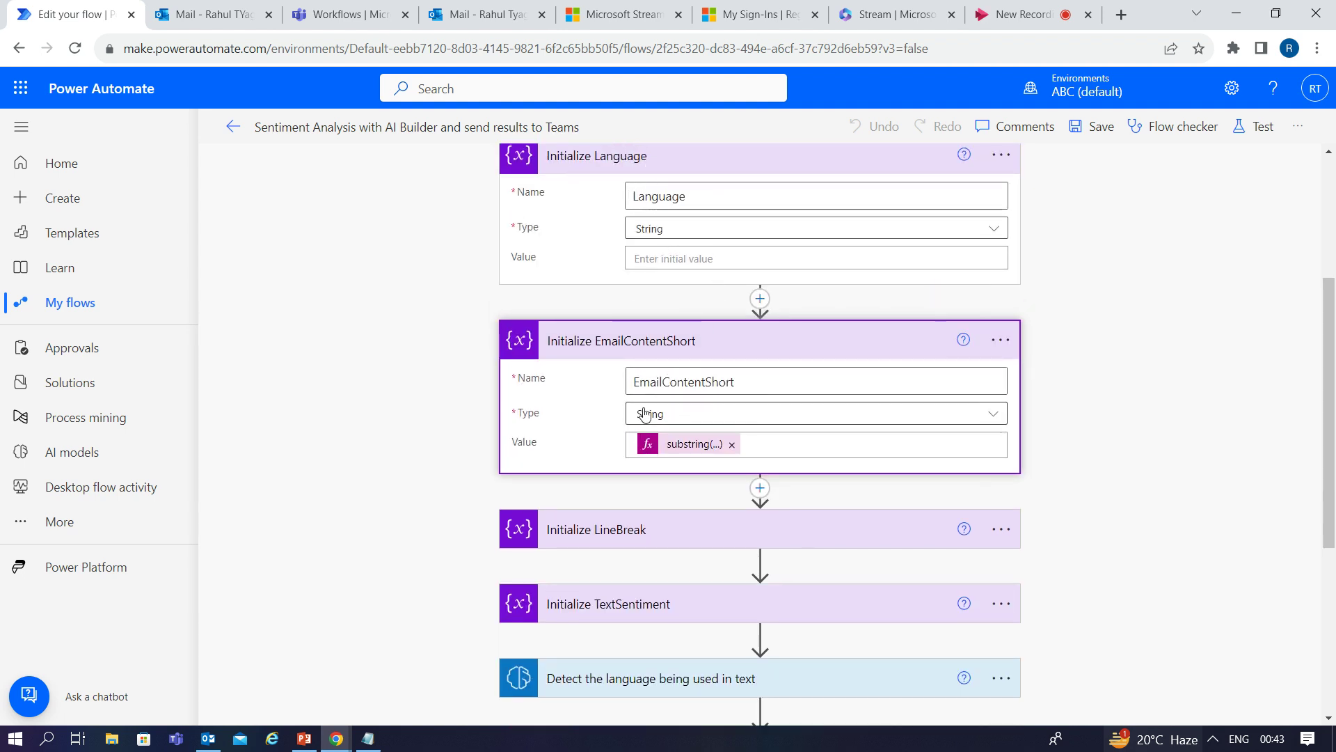
{"action": "scroll", "coordinate": [700, 387], "scroll_direction": "down", "scroll_amount": 1}
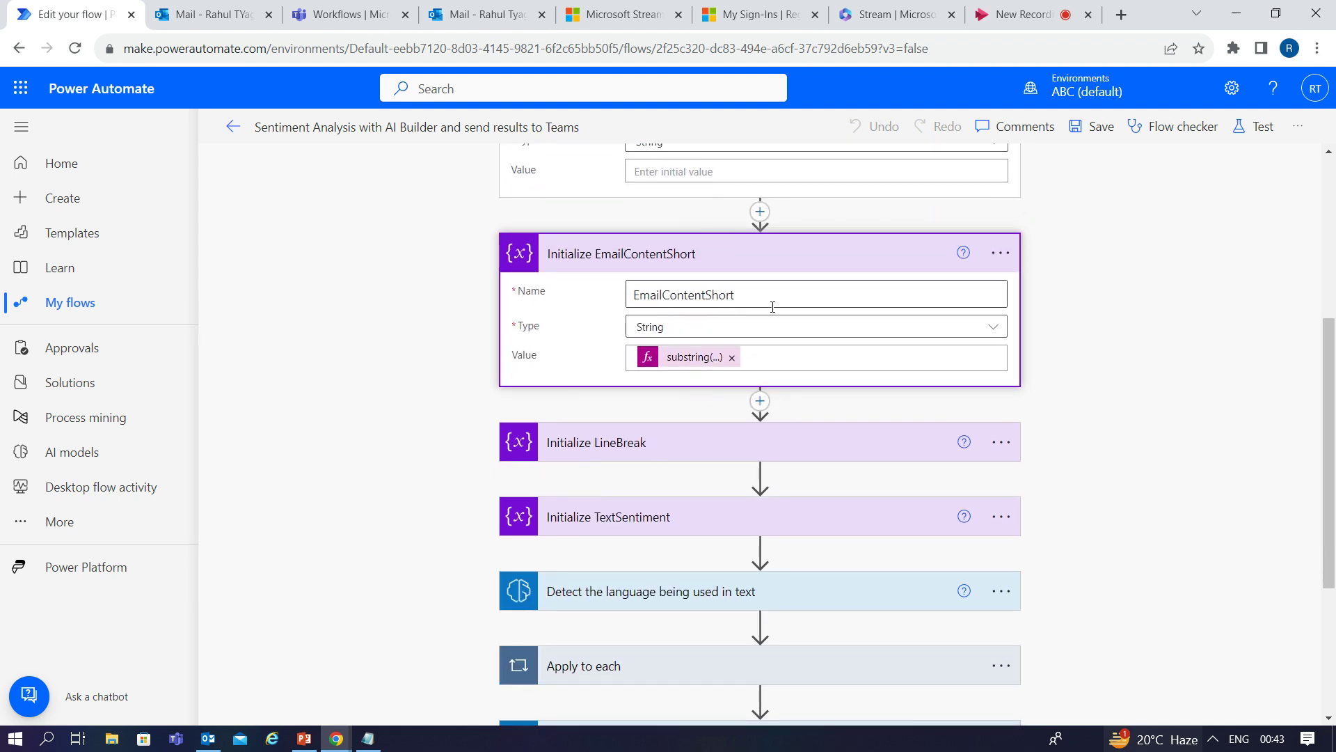
{"action": "scroll", "coordinate": [779, 378], "scroll_direction": "down", "scroll_amount": 2}
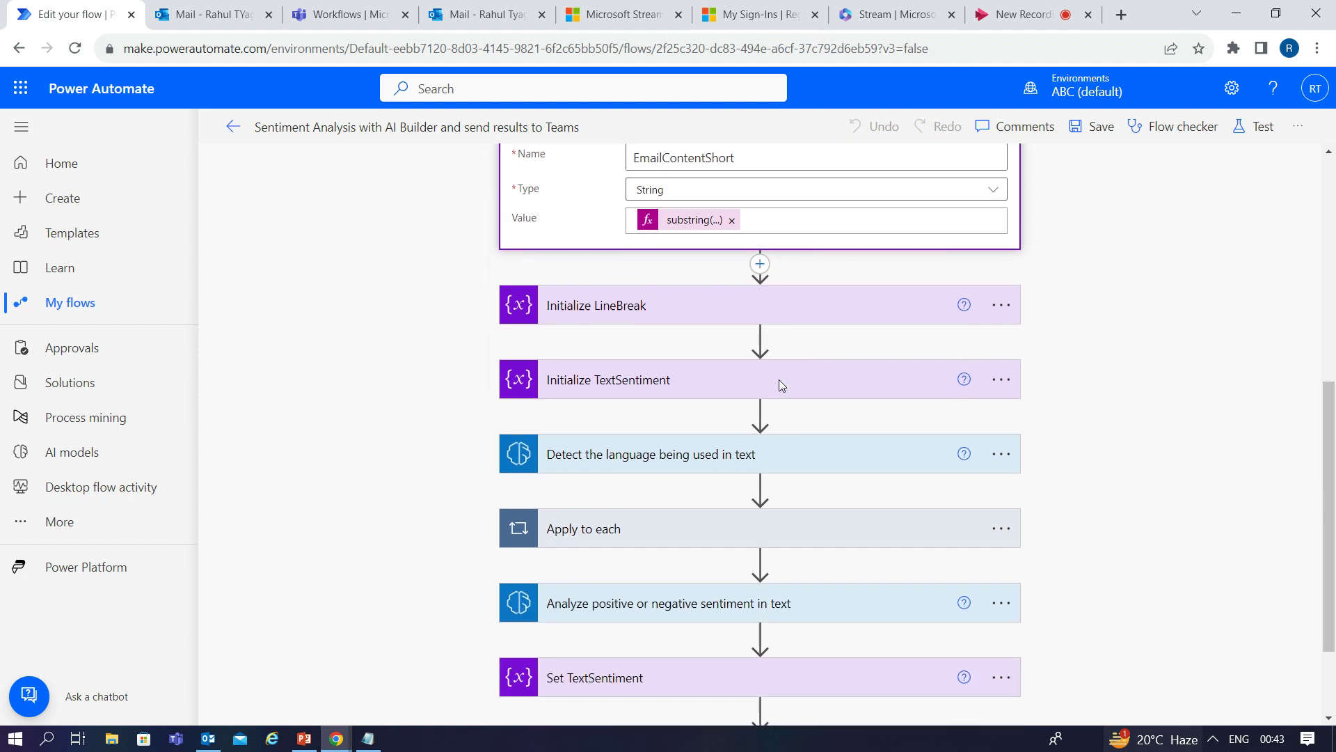
- Expand the Initialize LineBreak and Initialize TextSentiment actions and review their variable settings
{"action": "left_click", "coordinate": [700, 280]}
{"action": "scroll", "coordinate": [821, 348], "scroll_direction": "down", "scroll_amount": 1}
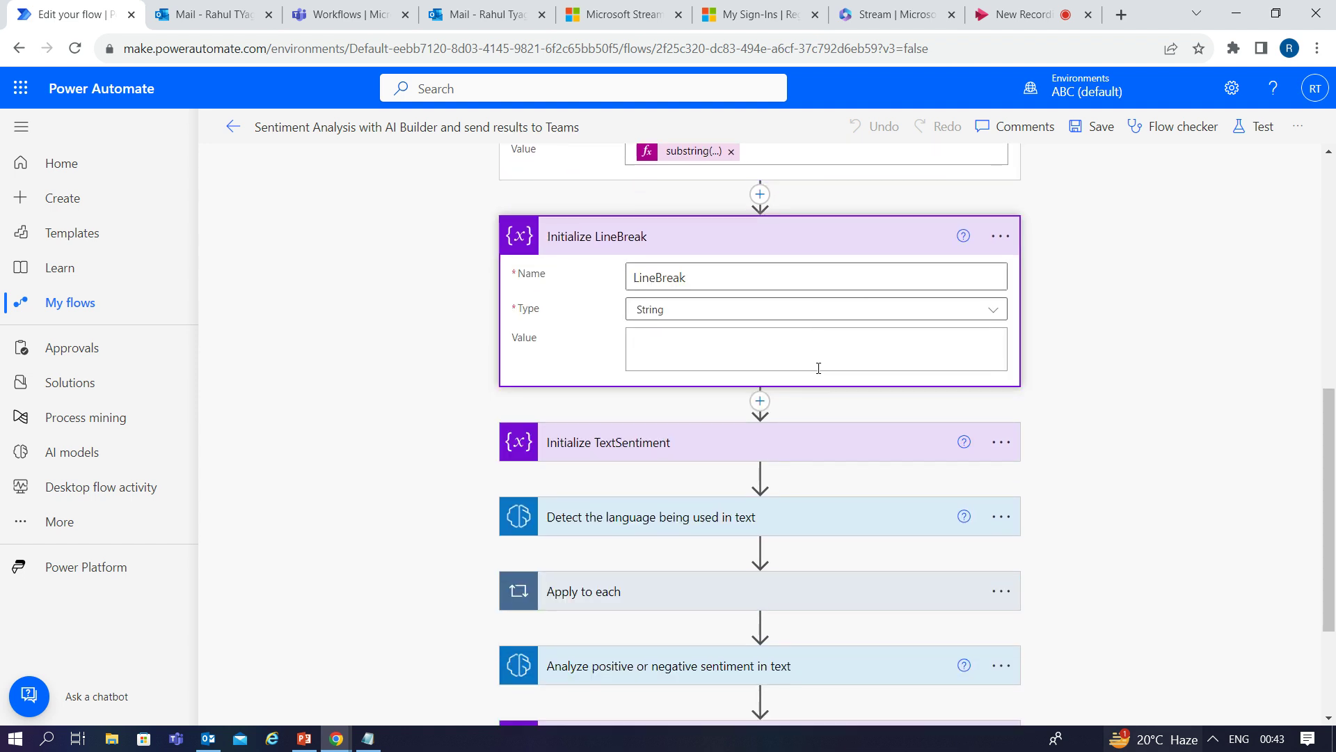
{"action": "left_click", "coordinate": [745, 387]}
{"action": "scroll", "coordinate": [927, 375], "scroll_direction": "down", "scroll_amount": 1}
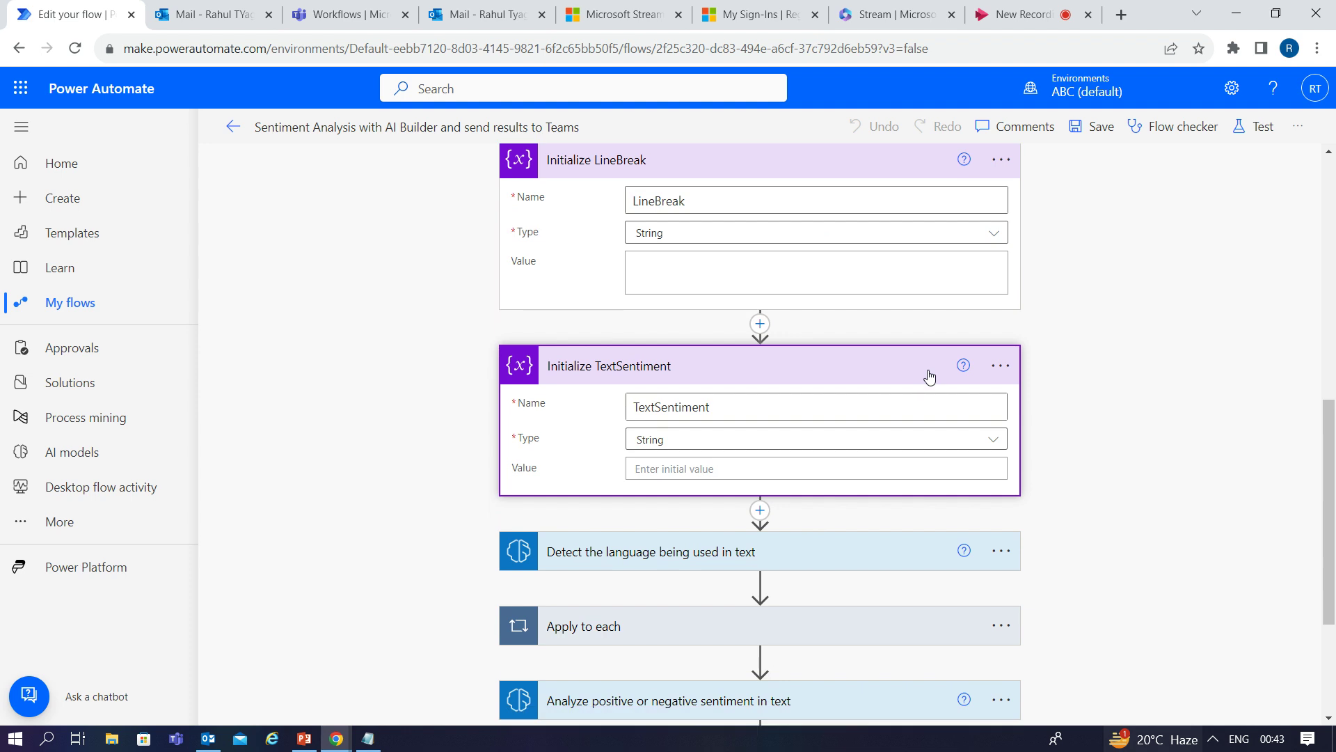
{"action": "scroll", "coordinate": [811, 376], "scroll_direction": "down", "scroll_amount": 2}
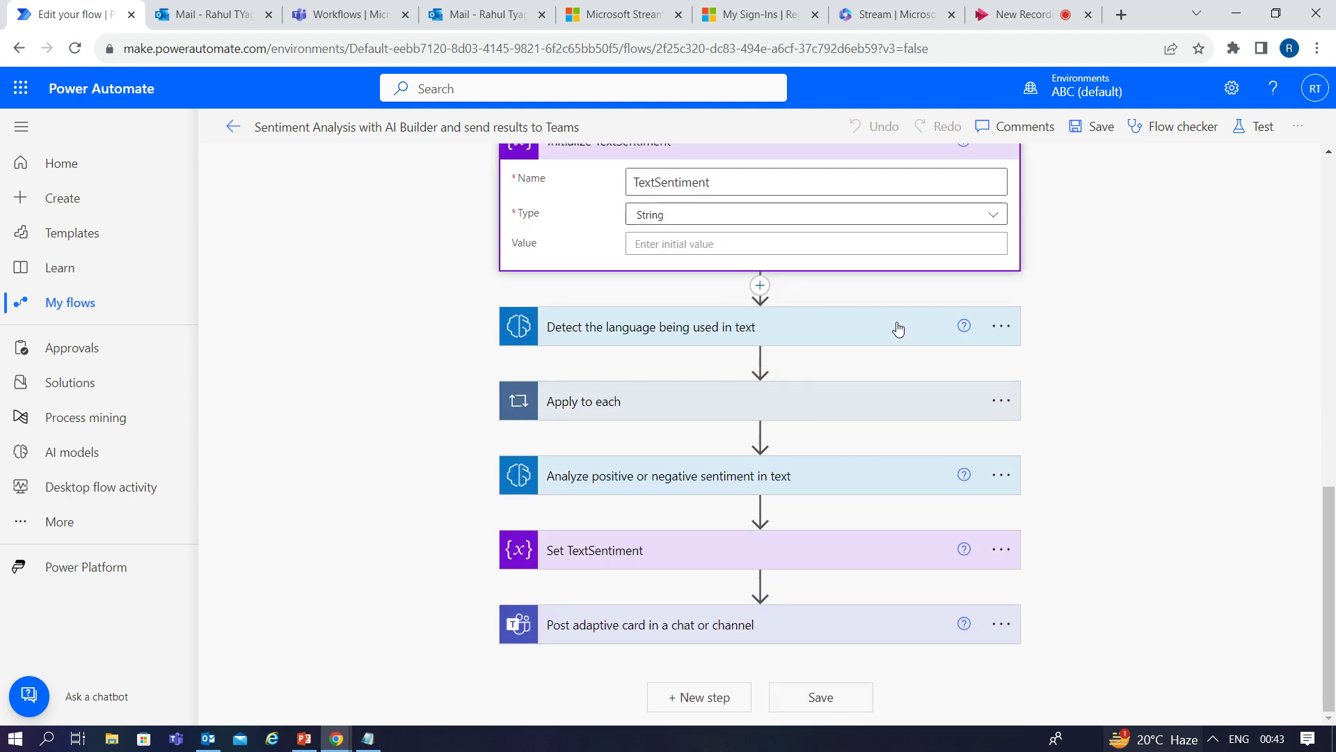
- Search the AI Builder actions for "detect language" in a new step below Initialize TextSentiment, and discard that step
{"action": "left_click", "coordinate": [761, 286]}
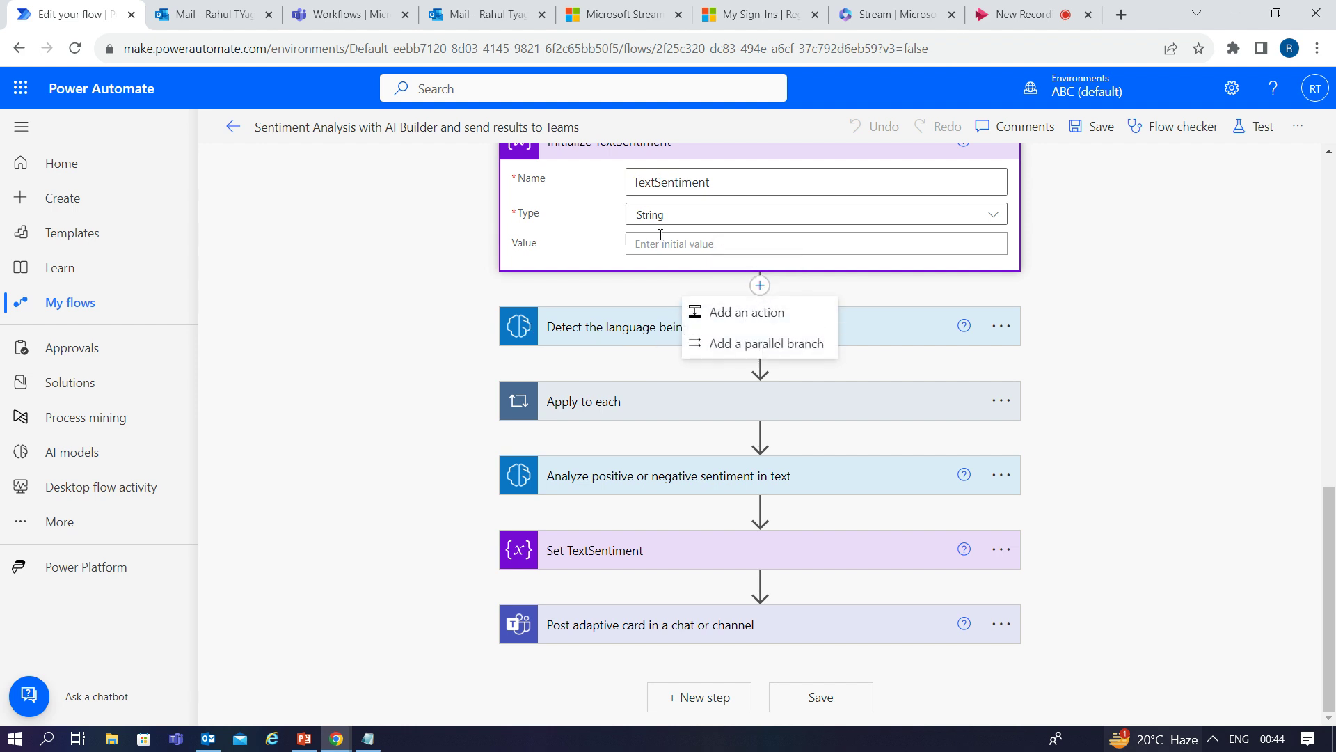
{"action": "left_click", "coordinate": [773, 312]}
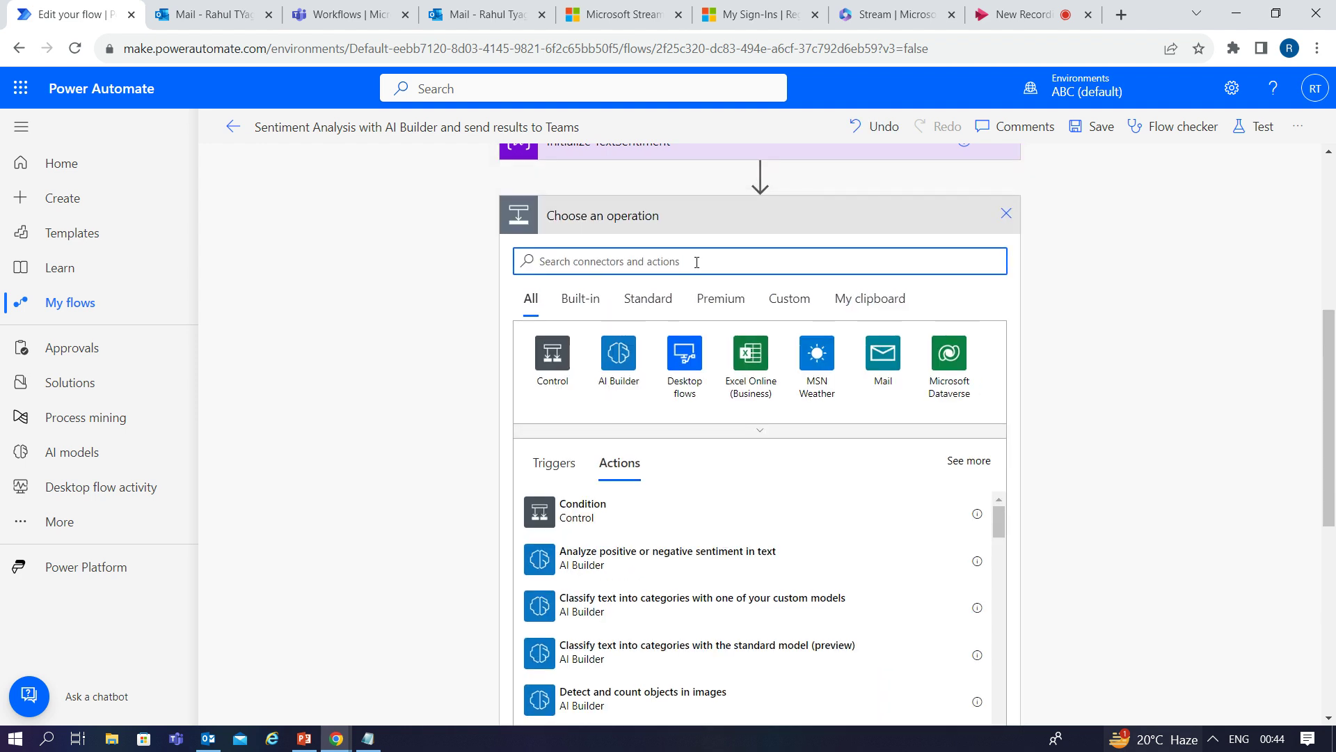
{"action": "type", "text": "detect language"}
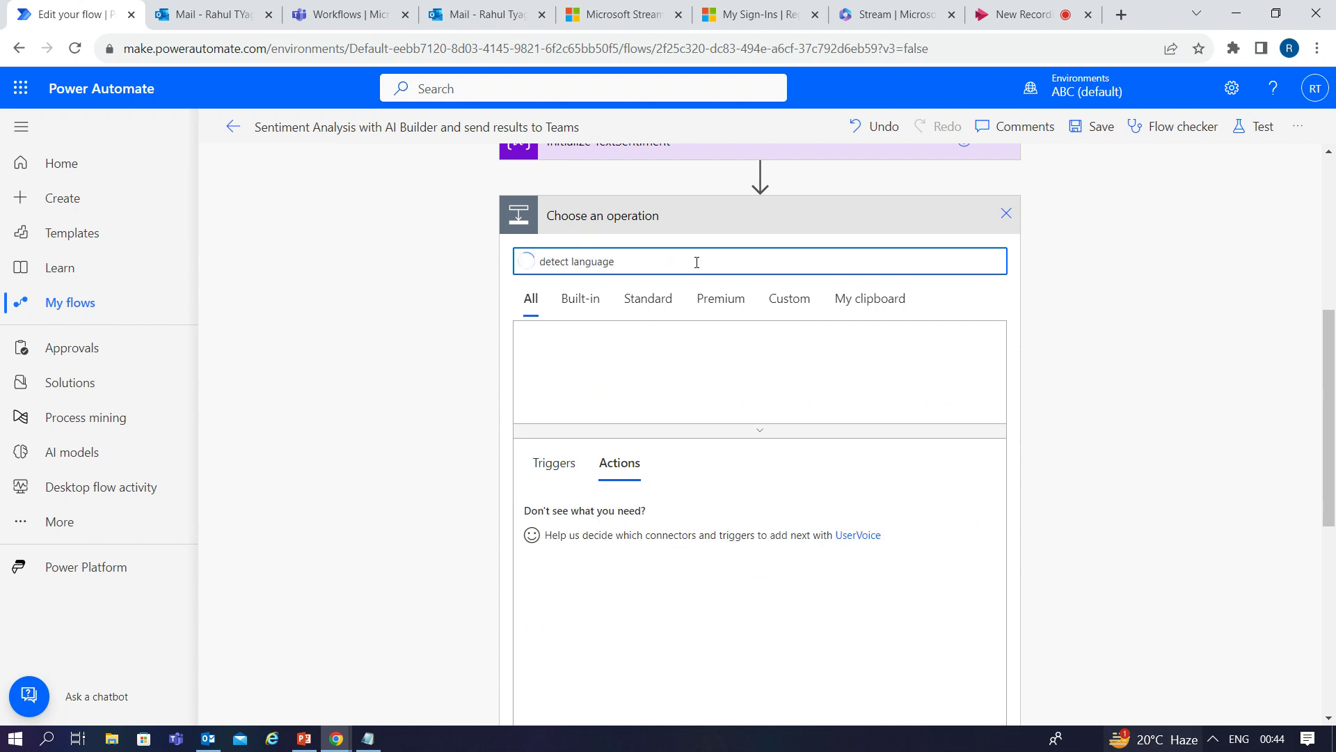
{"action": "left_click", "coordinate": [553, 383]}
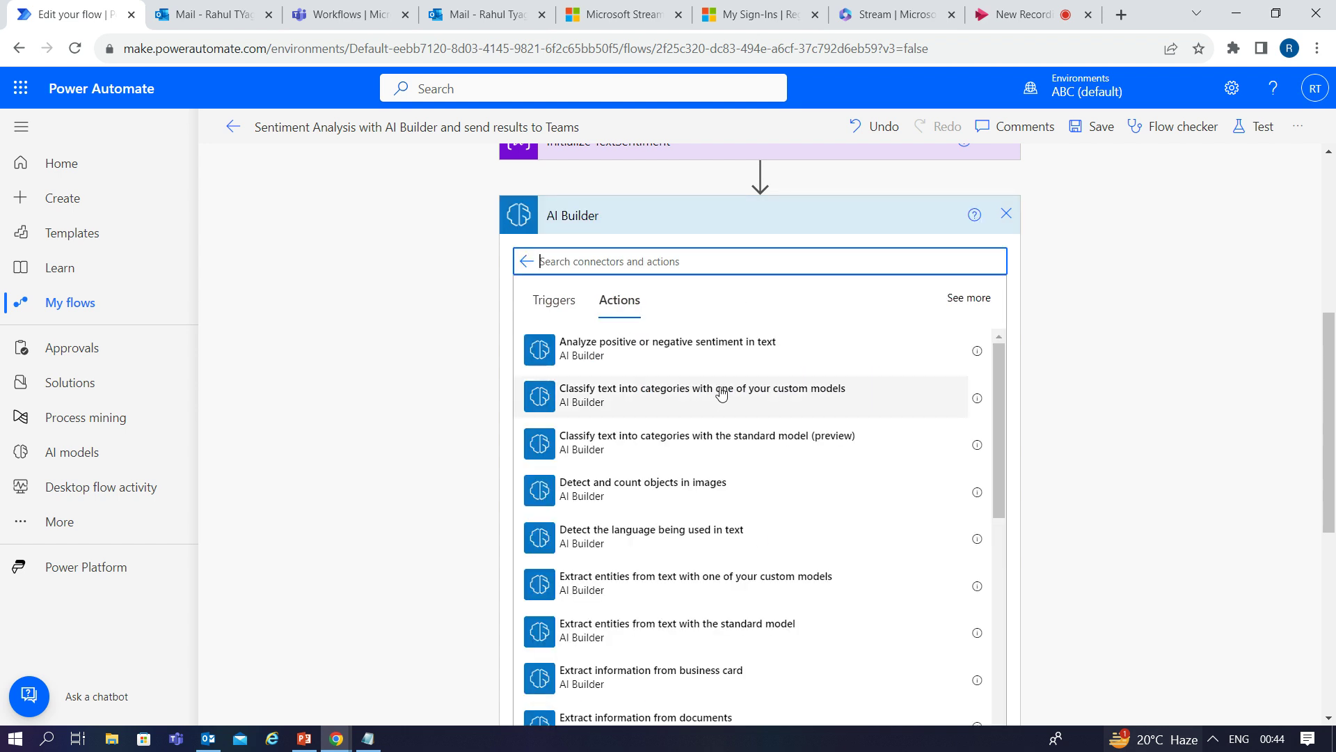
{"action": "type", "text": "de"}
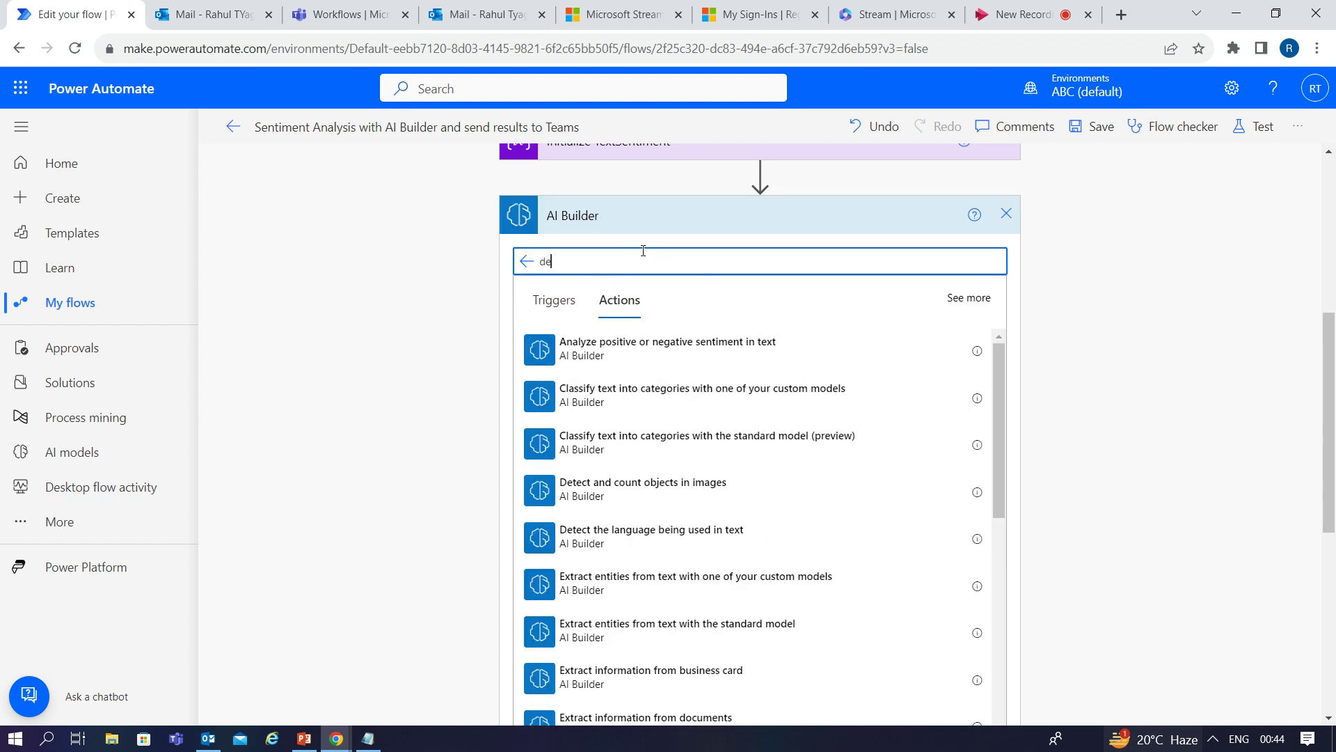
{"action": "type", "text": "tect la"}
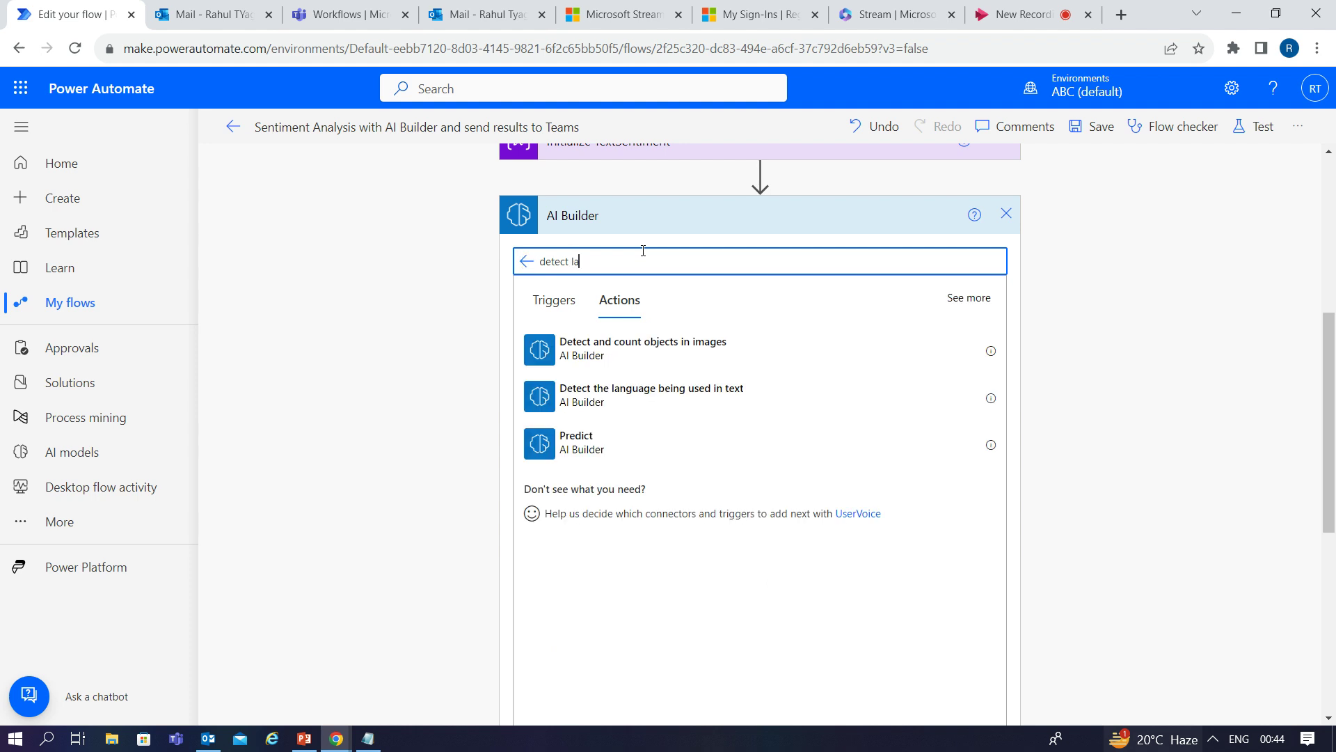
{"action": "type", "text": "nguage"}
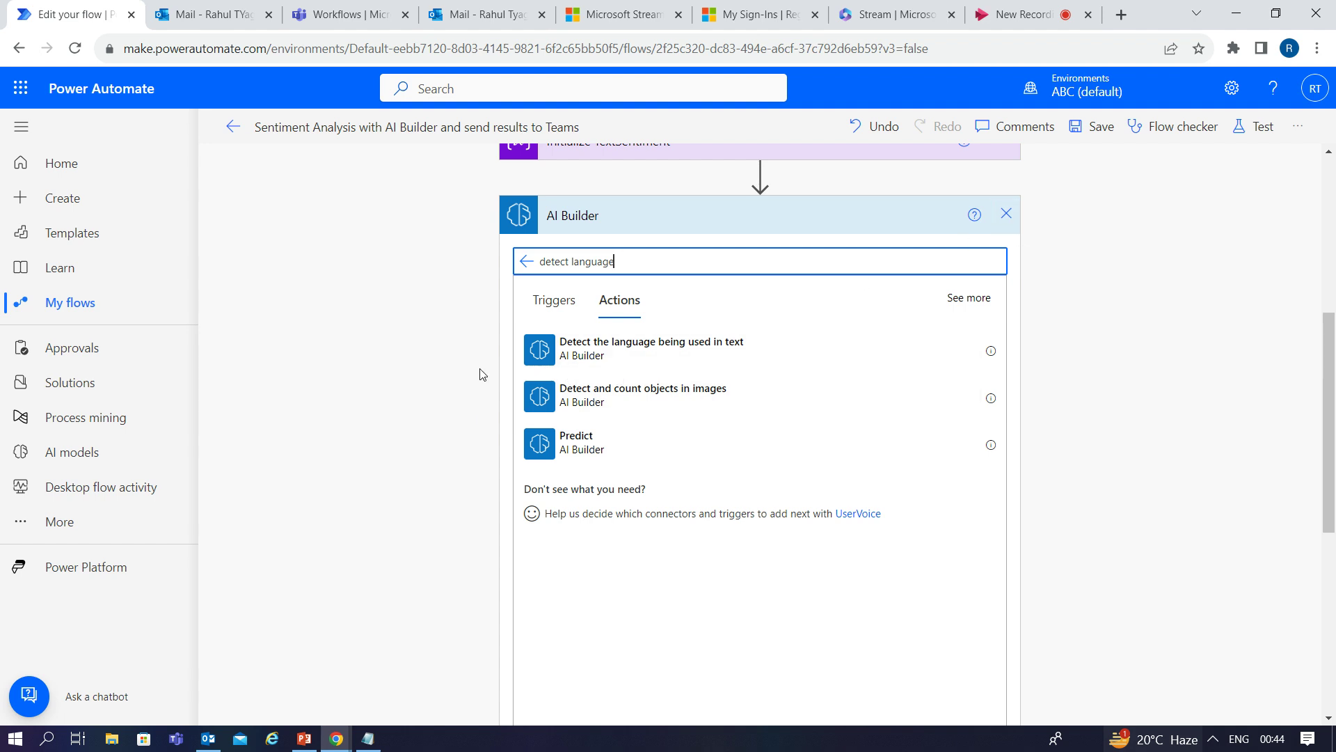
{"action": "left_click", "coordinate": [1009, 220]}
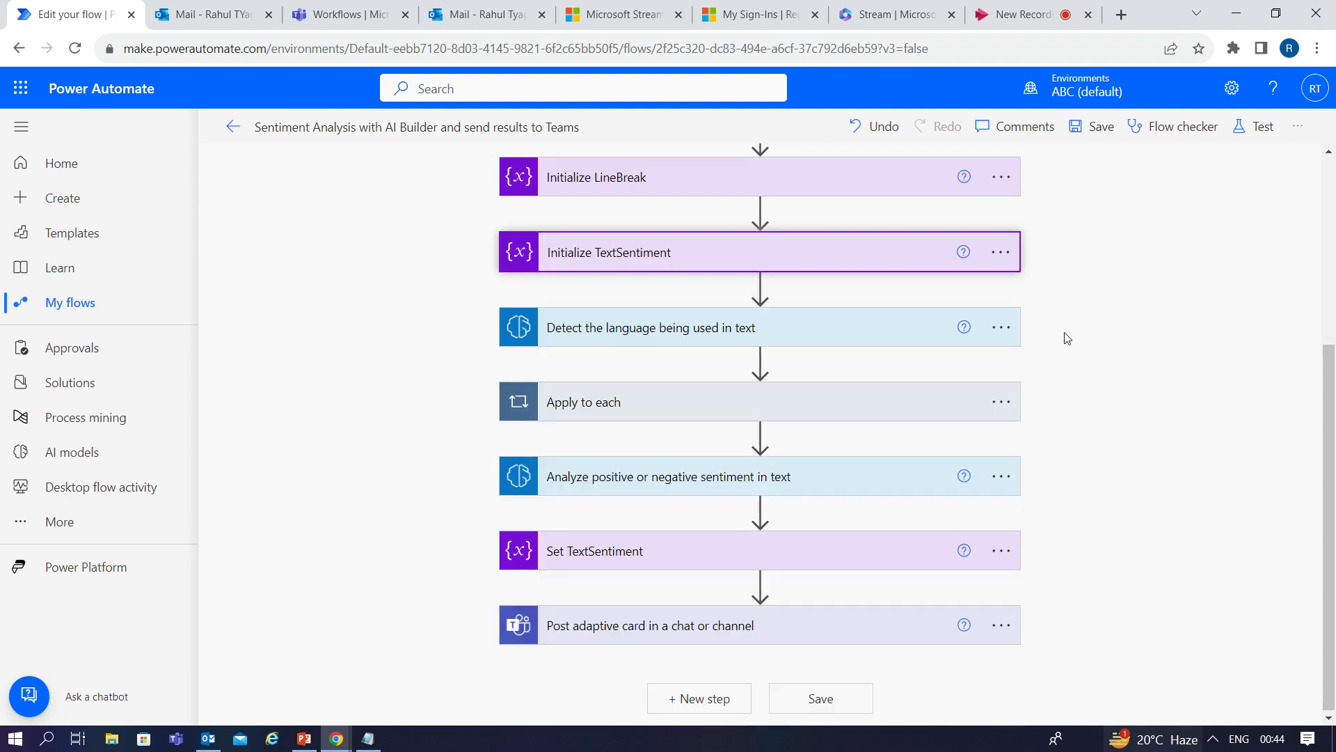
- Review the input of the language detection action and the Apply to each loop with its Set Language action
{"action": "left_click", "coordinate": [715, 340]}
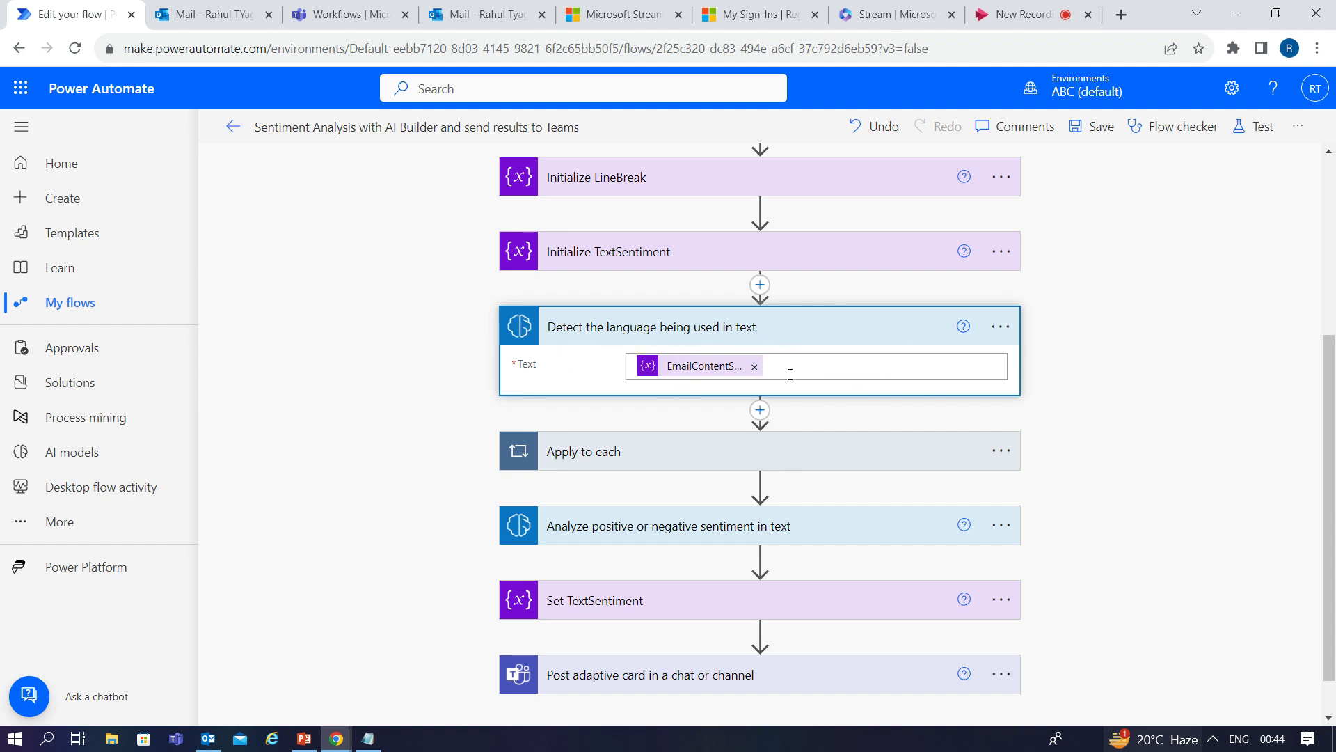
{"action": "scroll", "coordinate": [835, 396], "scroll_direction": "down", "scroll_amount": 1}
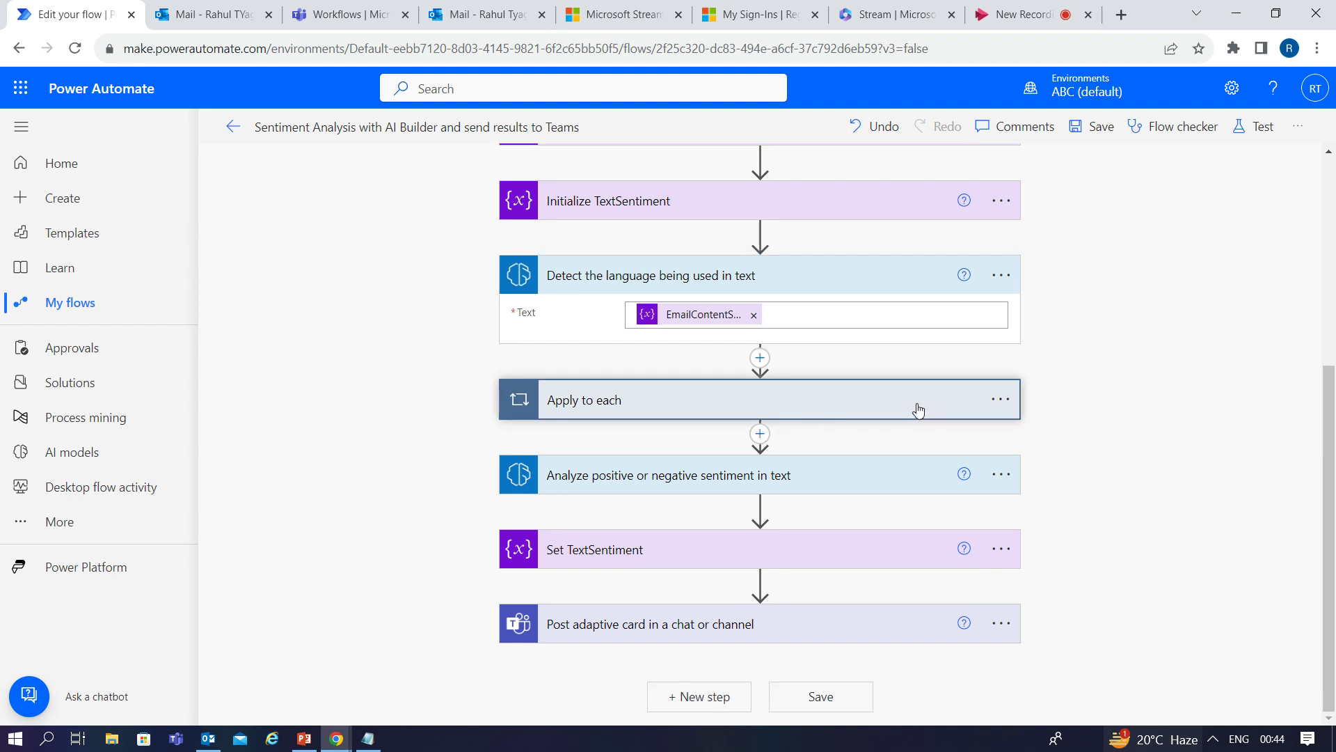
{"action": "left_click", "coordinate": [917, 409]}
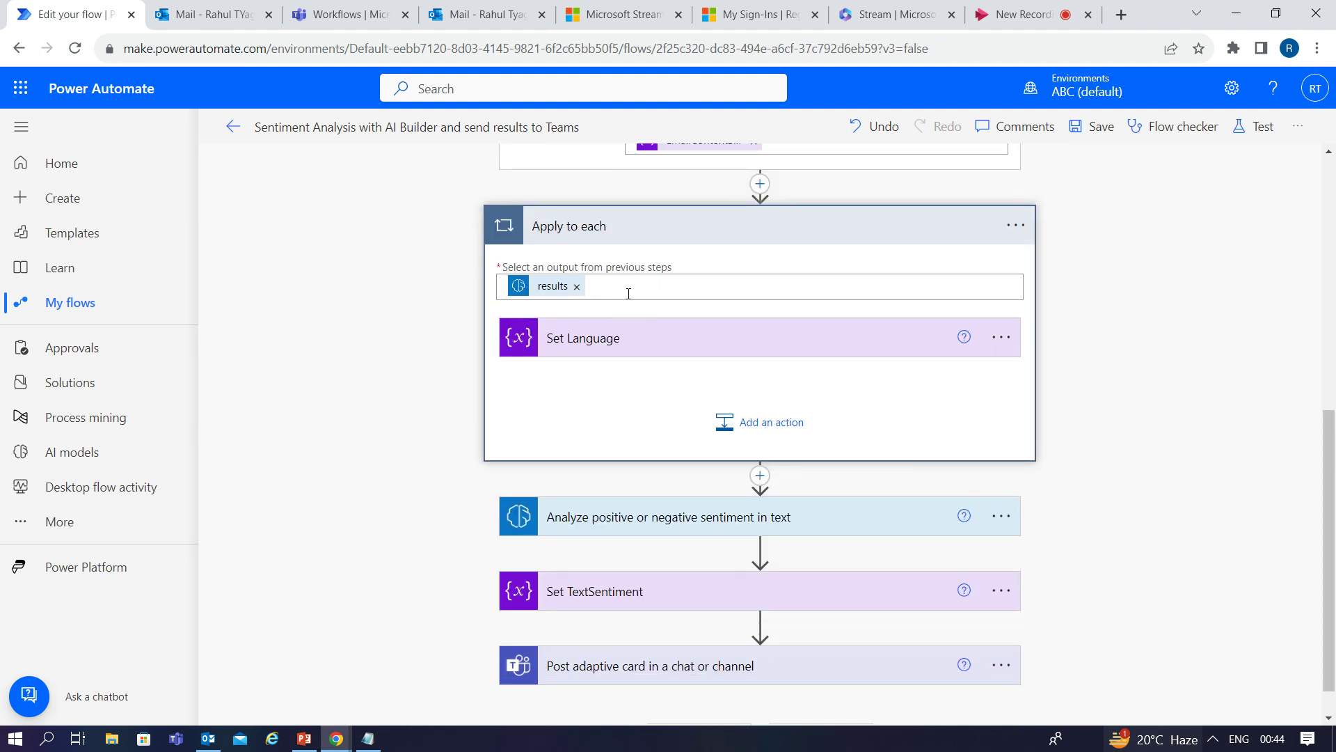
{"action": "scroll", "coordinate": [819, 237], "scroll_direction": "up", "scroll_amount": 1}
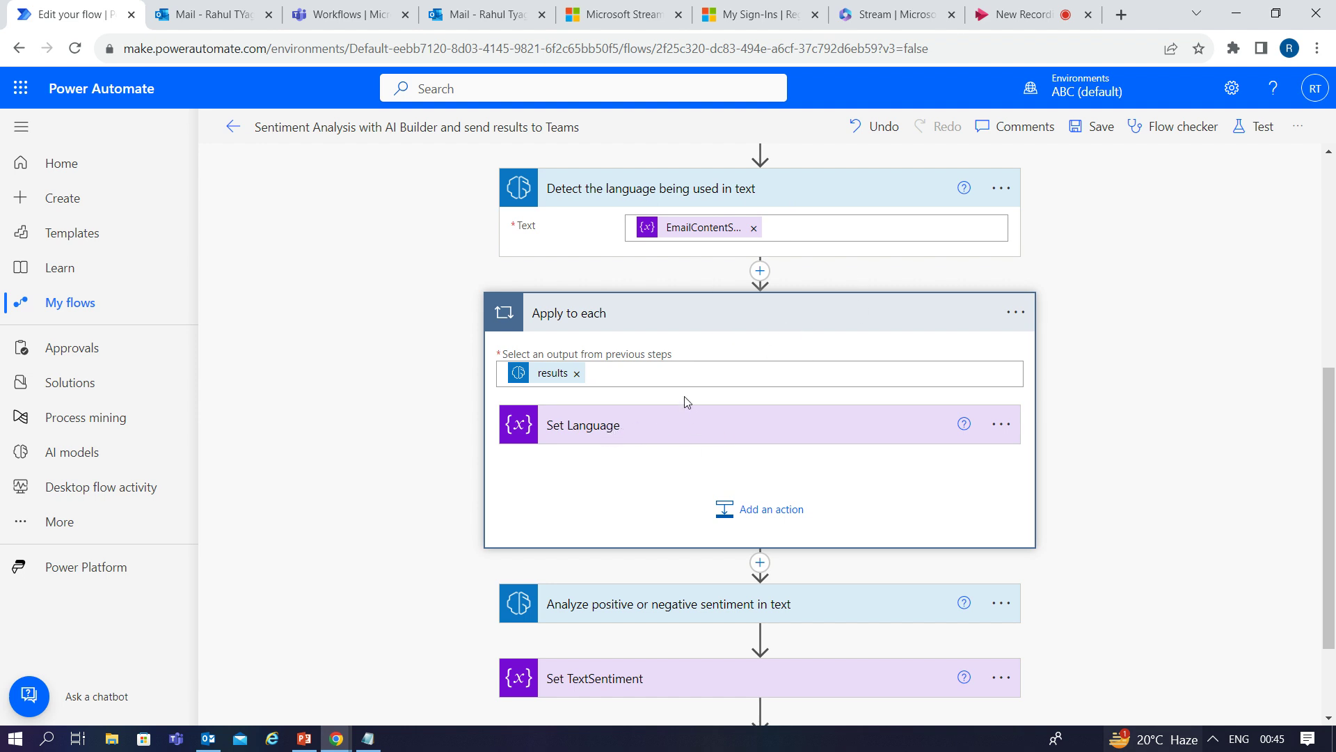
{"action": "left_click", "coordinate": [674, 435]}
{"action": "scroll", "coordinate": [794, 430], "scroll_direction": "down", "scroll_amount": 3}
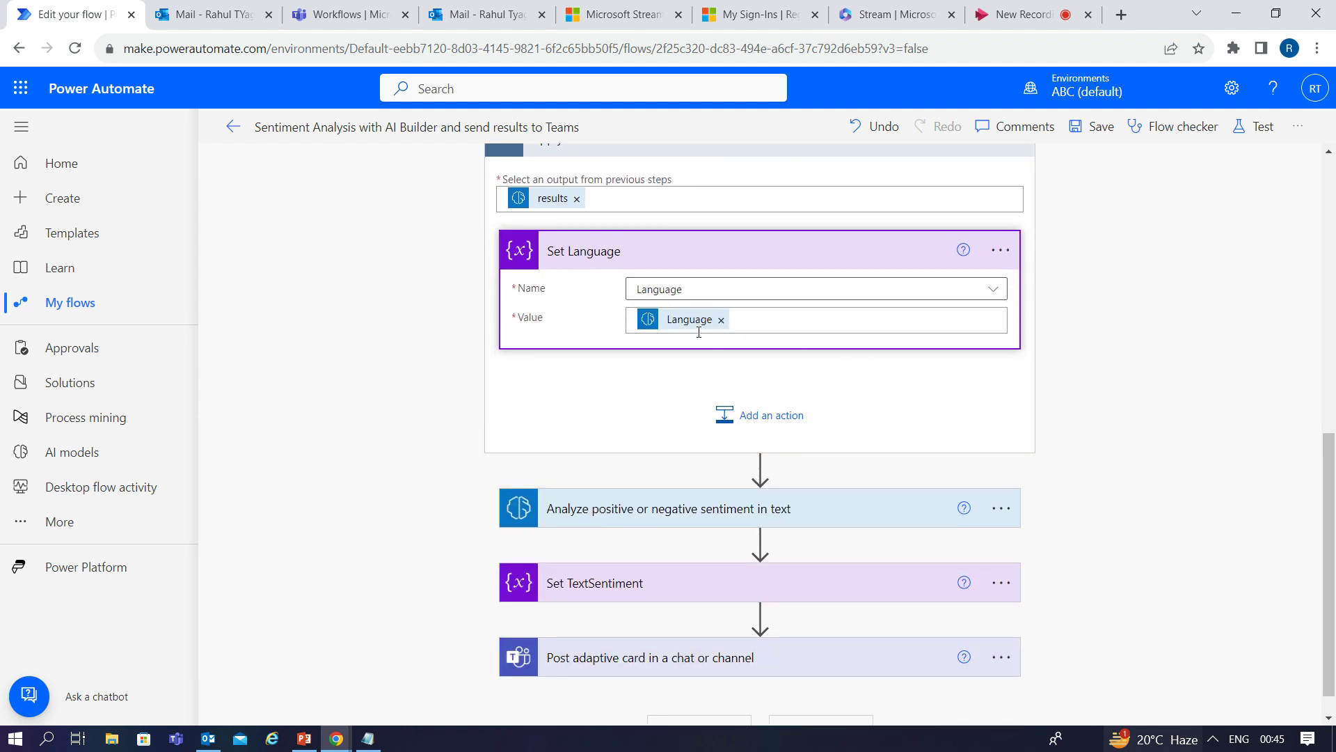
- Browse the AI Builder actions in a new action inserted directly below the Apply to each loop, and discard that action
{"action": "scroll", "coordinate": [724, 369], "scroll_direction": "down", "scroll_amount": 1}
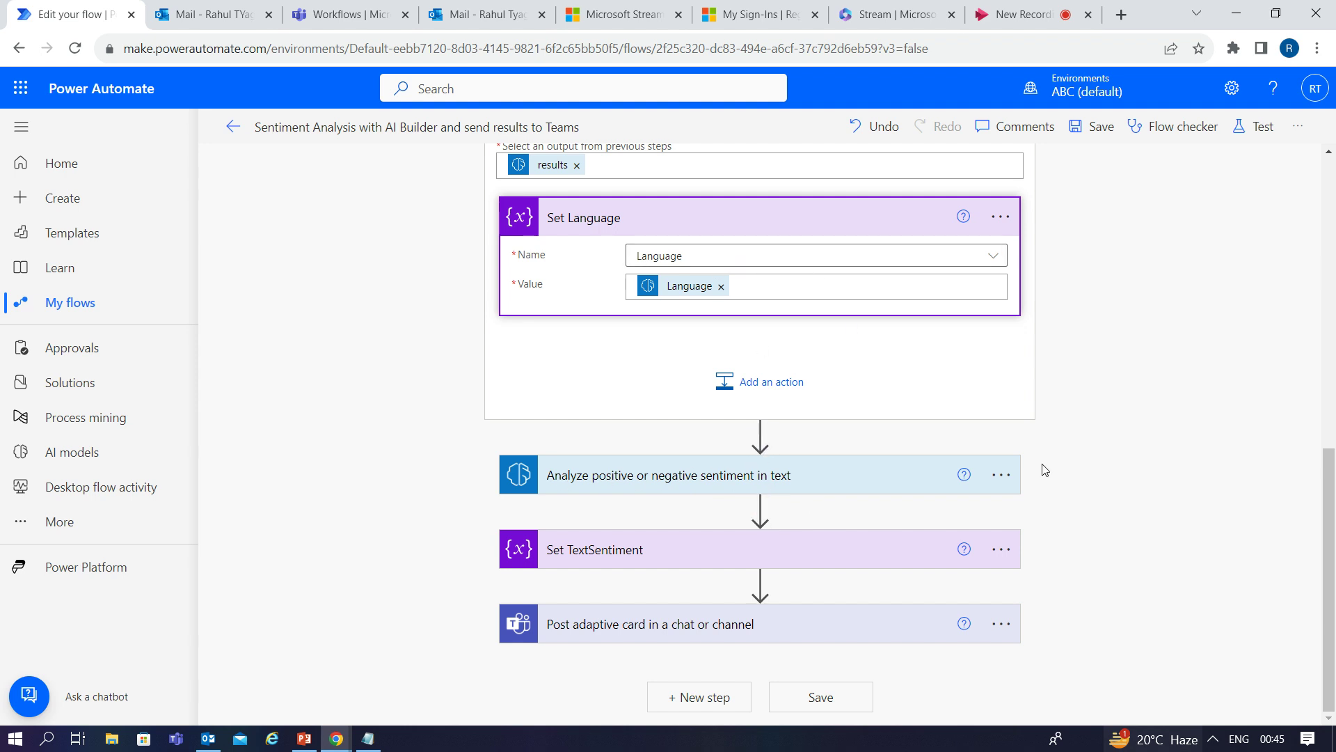
{"action": "left_click", "coordinate": [760, 433]}
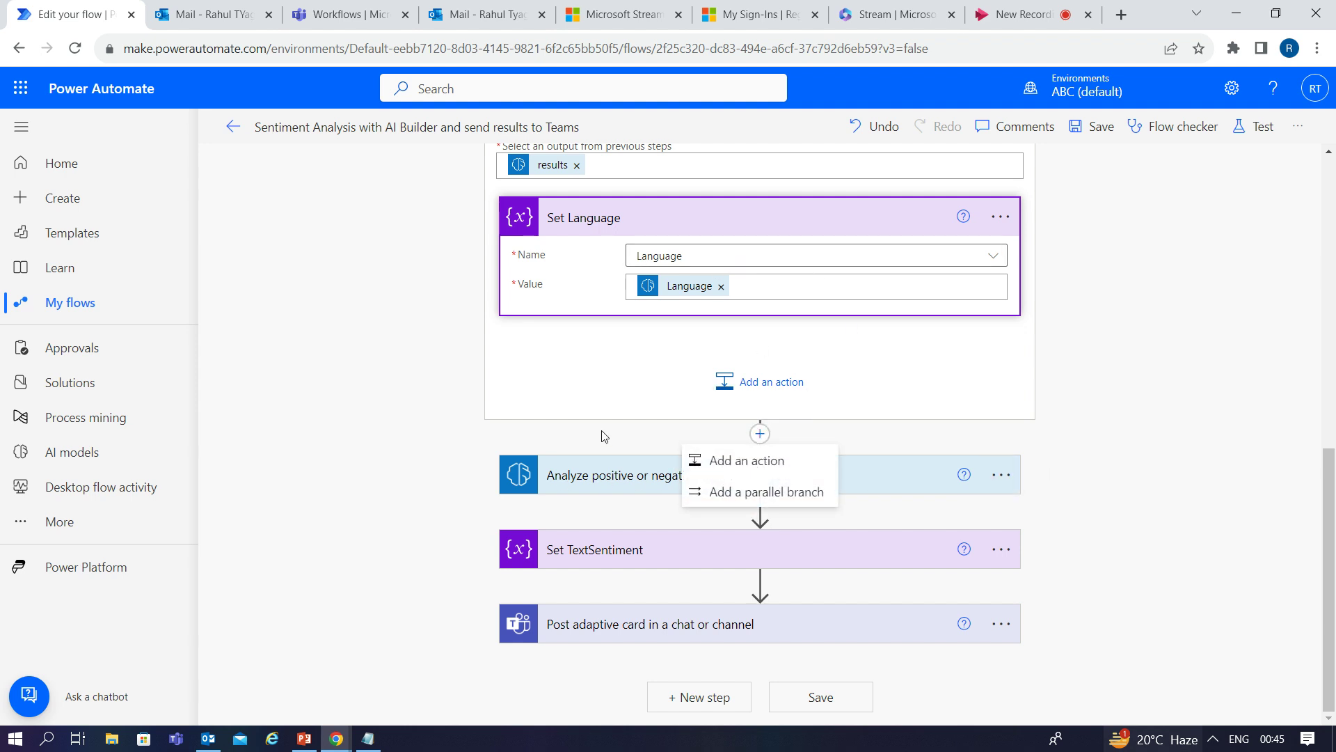
{"action": "left_click", "coordinate": [769, 462]}
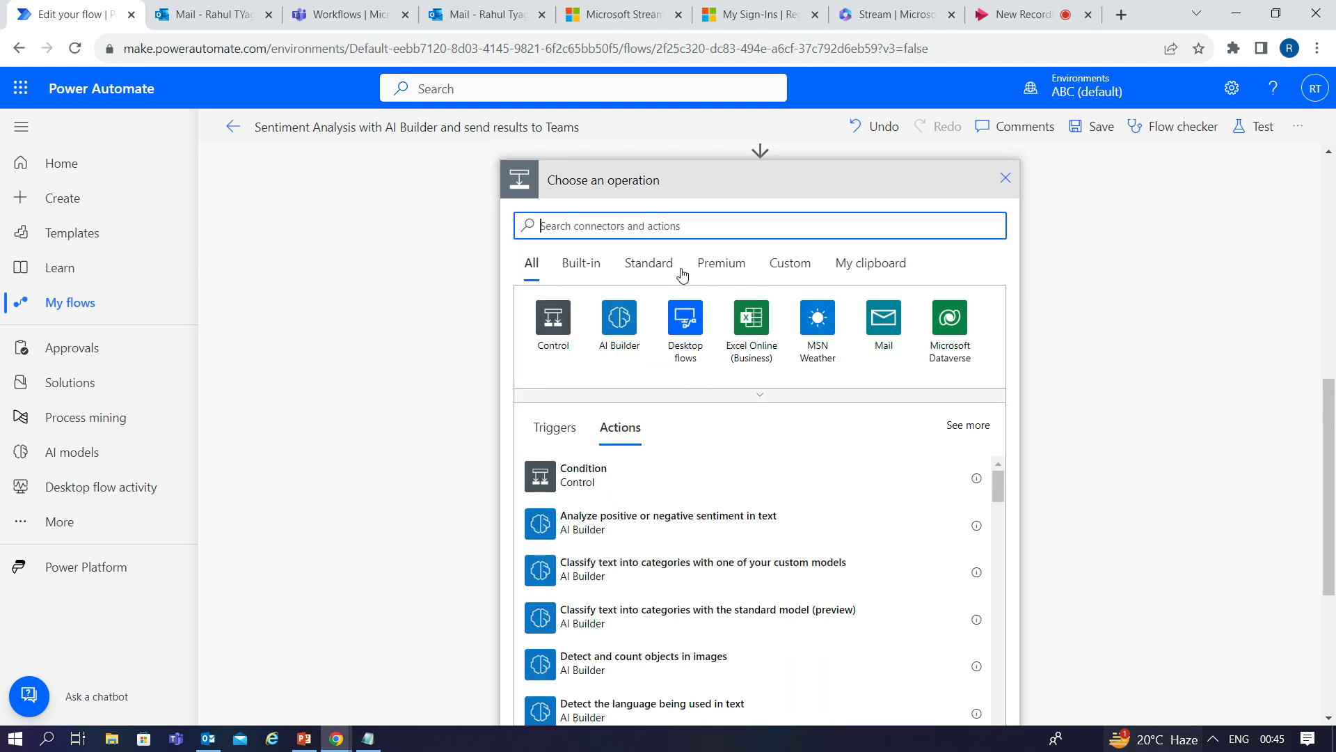
{"action": "left_click", "coordinate": [617, 319]}
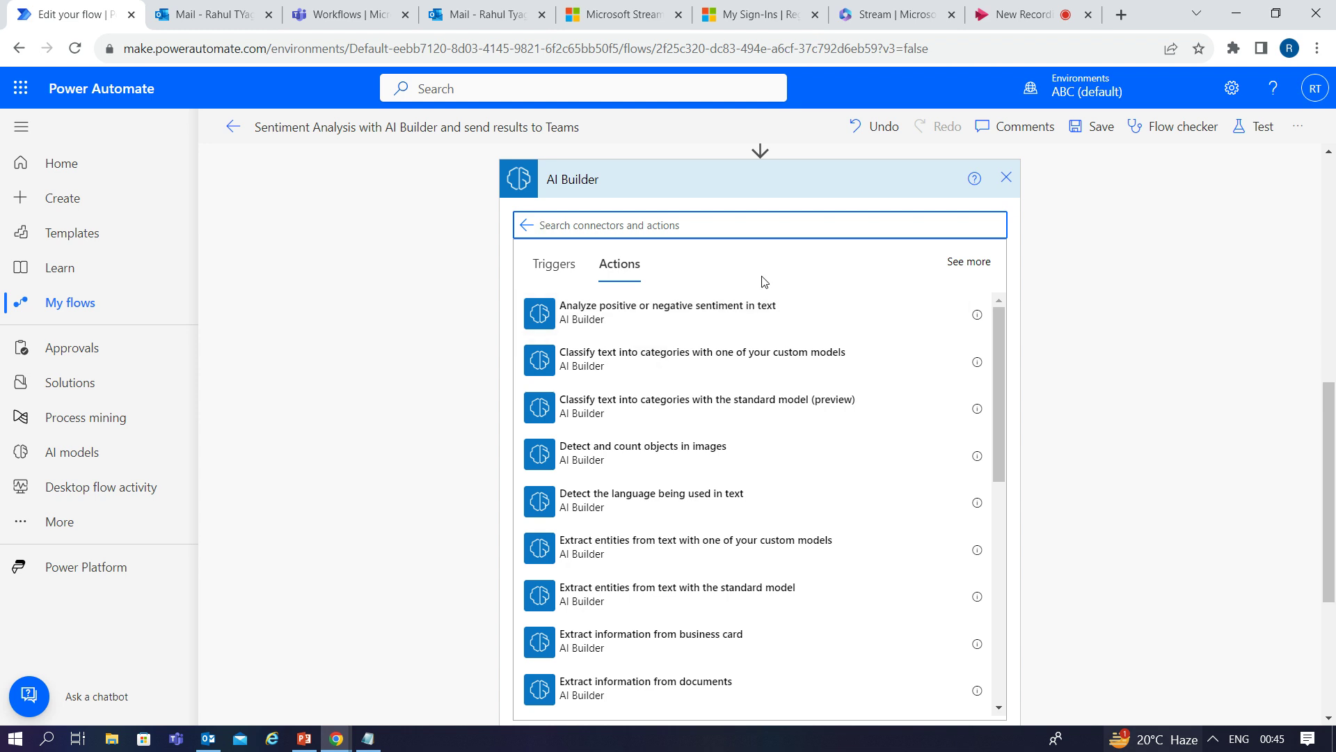
{"action": "left_click", "coordinate": [1005, 180]}
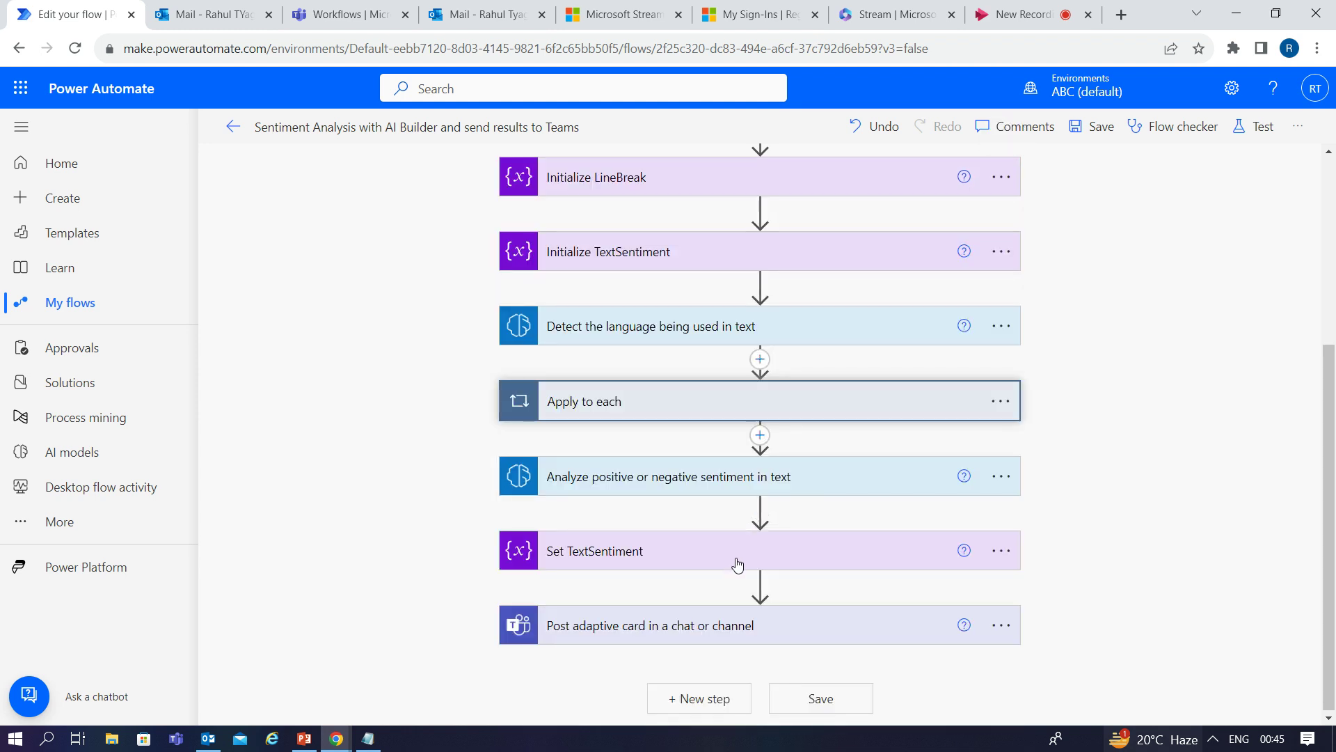
- Review the Language and Text inputs of the Analyze positive or negative sentiment in text action alongside the Set Language action inside the loop
{"action": "left_click", "coordinate": [758, 481]}
{"action": "scroll", "coordinate": [847, 471], "scroll_direction": "down", "scroll_amount": 1}
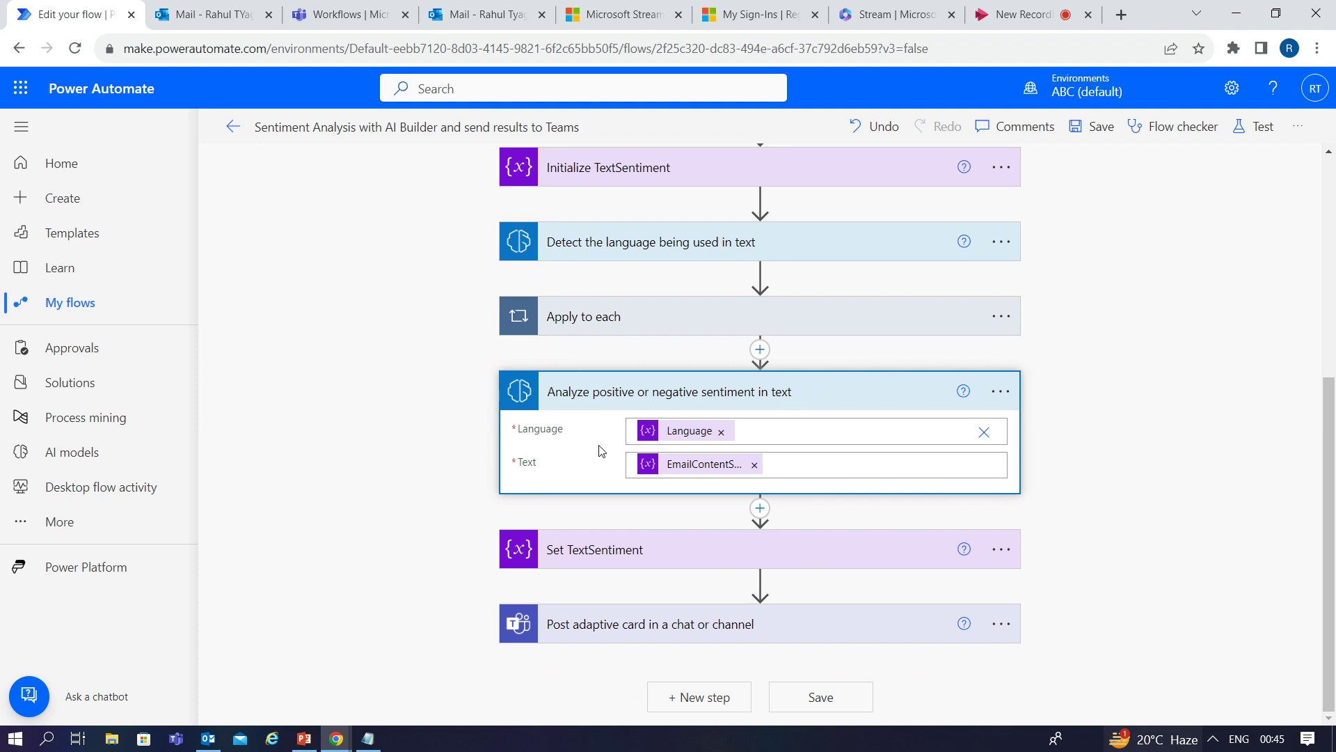
{"action": "left_click", "coordinate": [705, 318]}
{"action": "scroll", "coordinate": [820, 356], "scroll_direction": "down", "scroll_amount": 2}
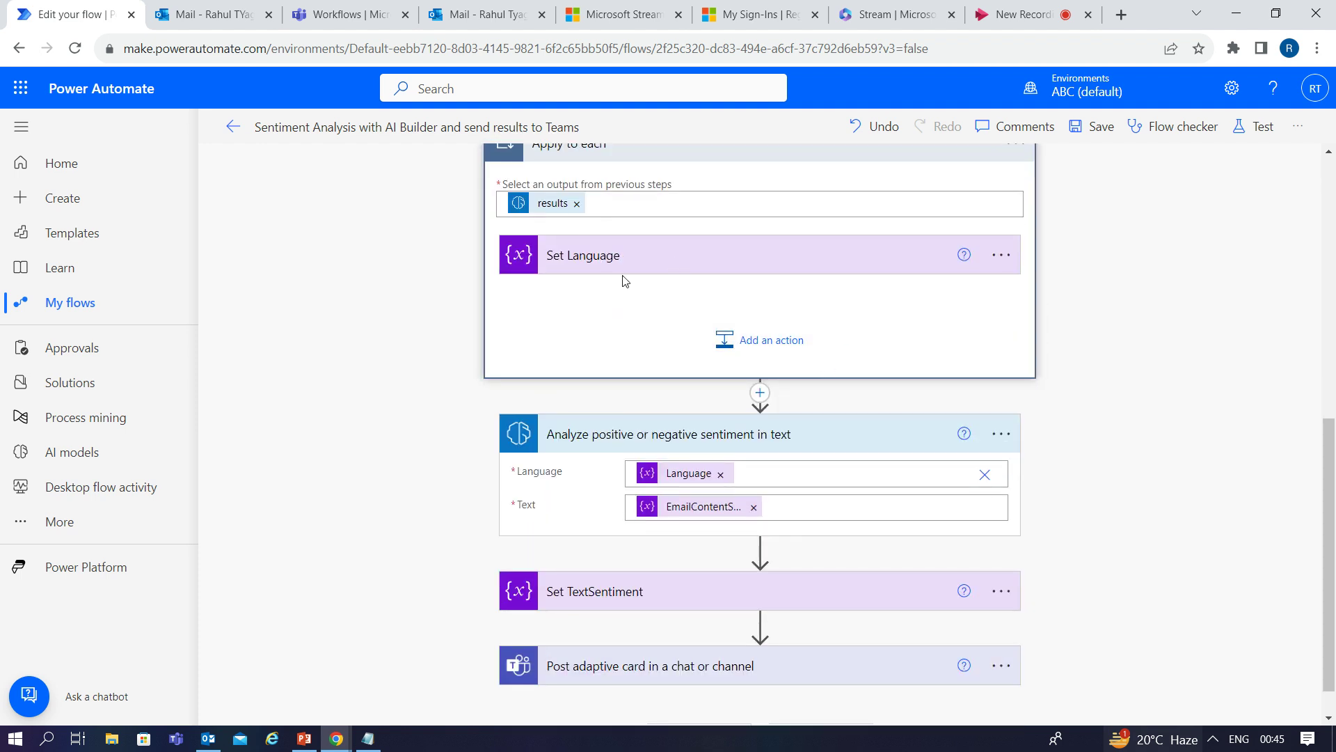
{"action": "left_click", "coordinate": [634, 269]}
{"action": "scroll", "coordinate": [741, 493], "scroll_direction": "down", "scroll_amount": 2}
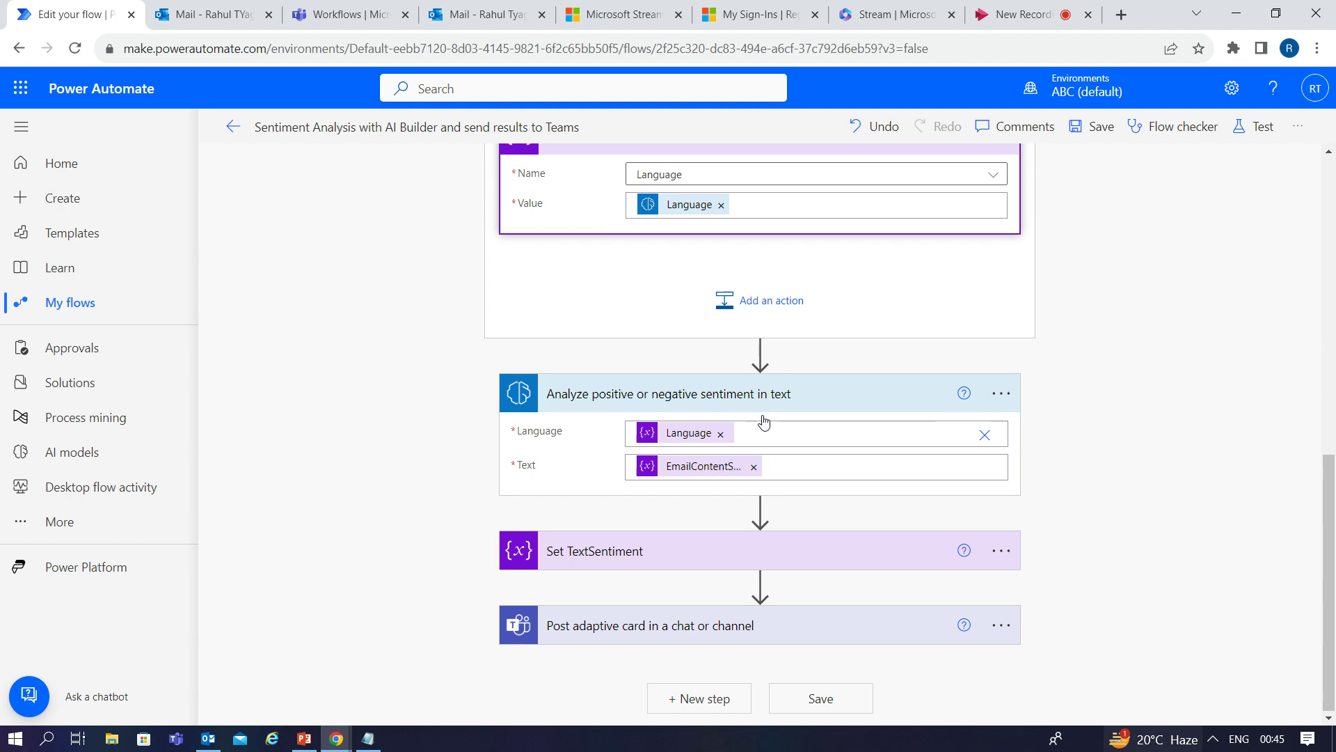
{"action": "scroll", "coordinate": [760, 417], "scroll_direction": "up", "scroll_amount": 1}
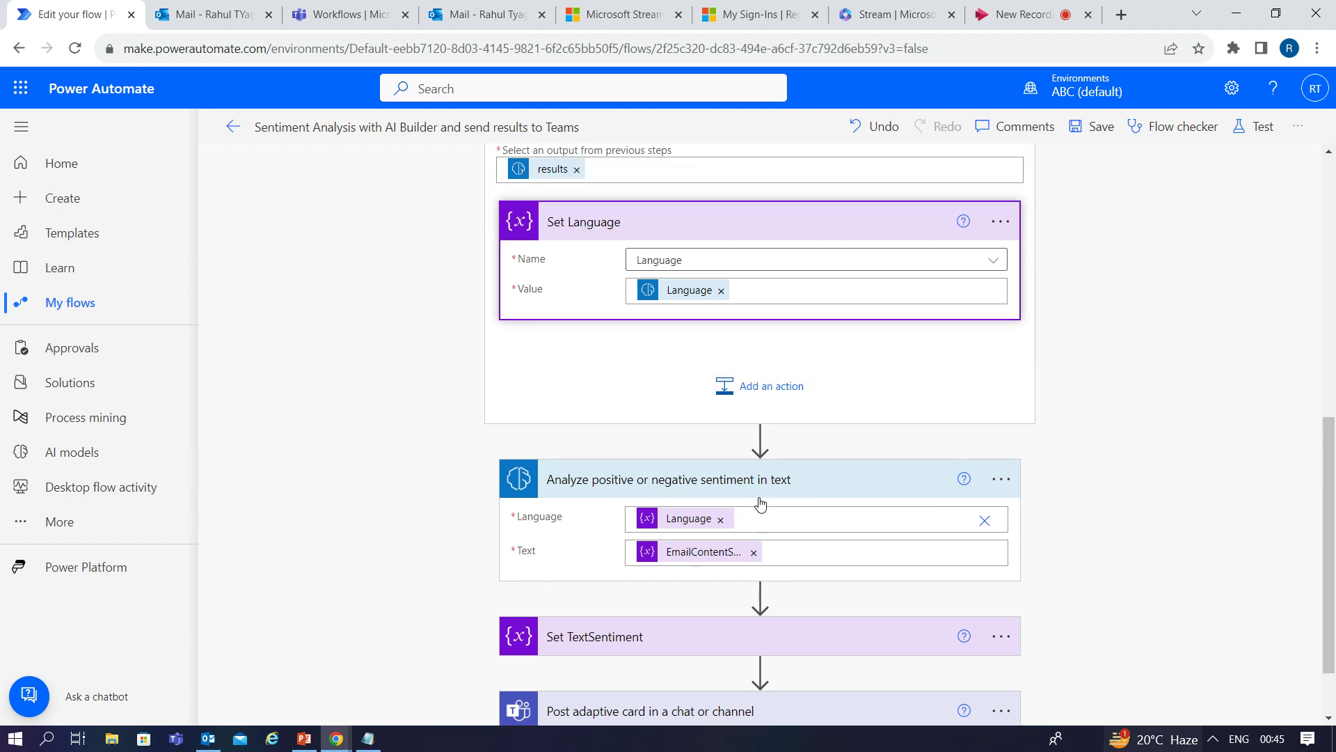
{"action": "scroll", "coordinate": [706, 555], "scroll_direction": "down", "scroll_amount": 1}
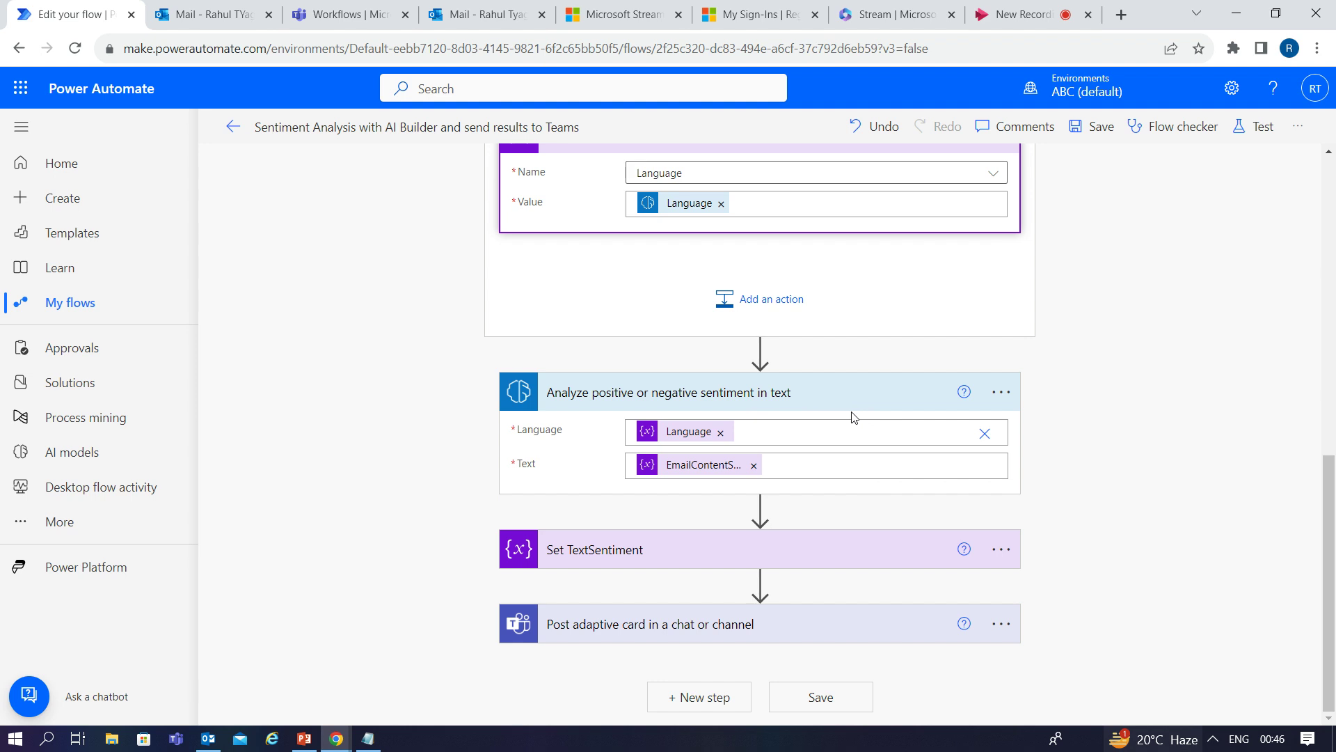
- Expand the Set TextSentiment action and open the if expression in its Value
{"action": "left_click", "coordinate": [807, 553]}
{"action": "scroll", "coordinate": [894, 512], "scroll_direction": "down", "scroll_amount": 1}
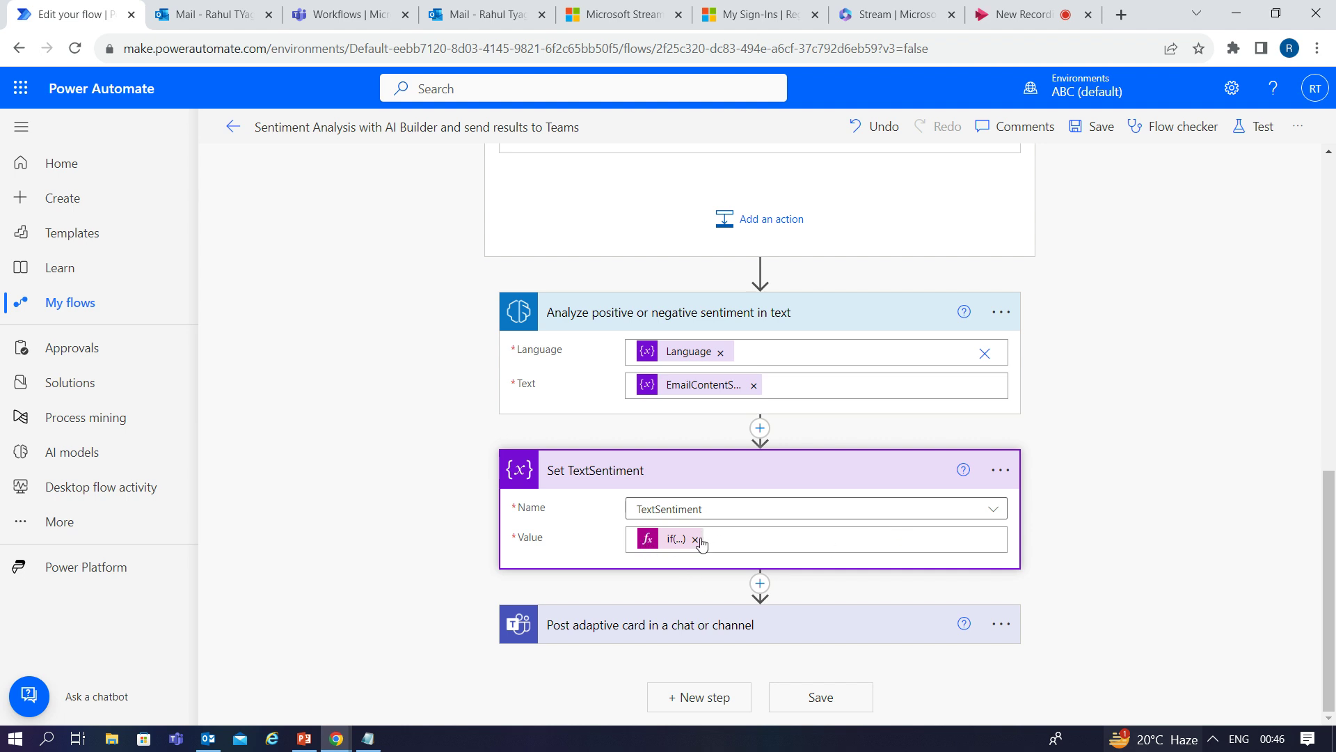
{"action": "left_click", "coordinate": [676, 540]}
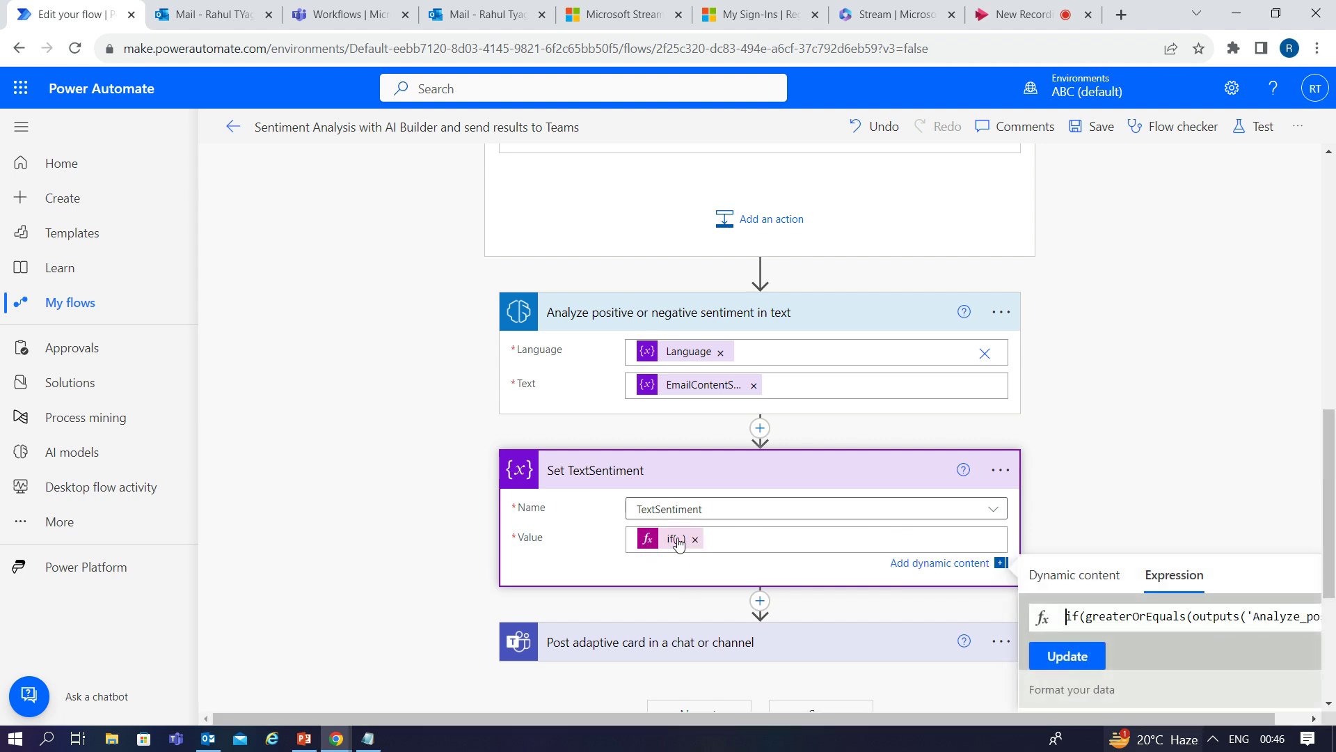
- Paste the whole if expression into a new Notepad document, read it through to its end, and close the document without saving
{"action": "triple_click", "coordinate": [1104, 619]}
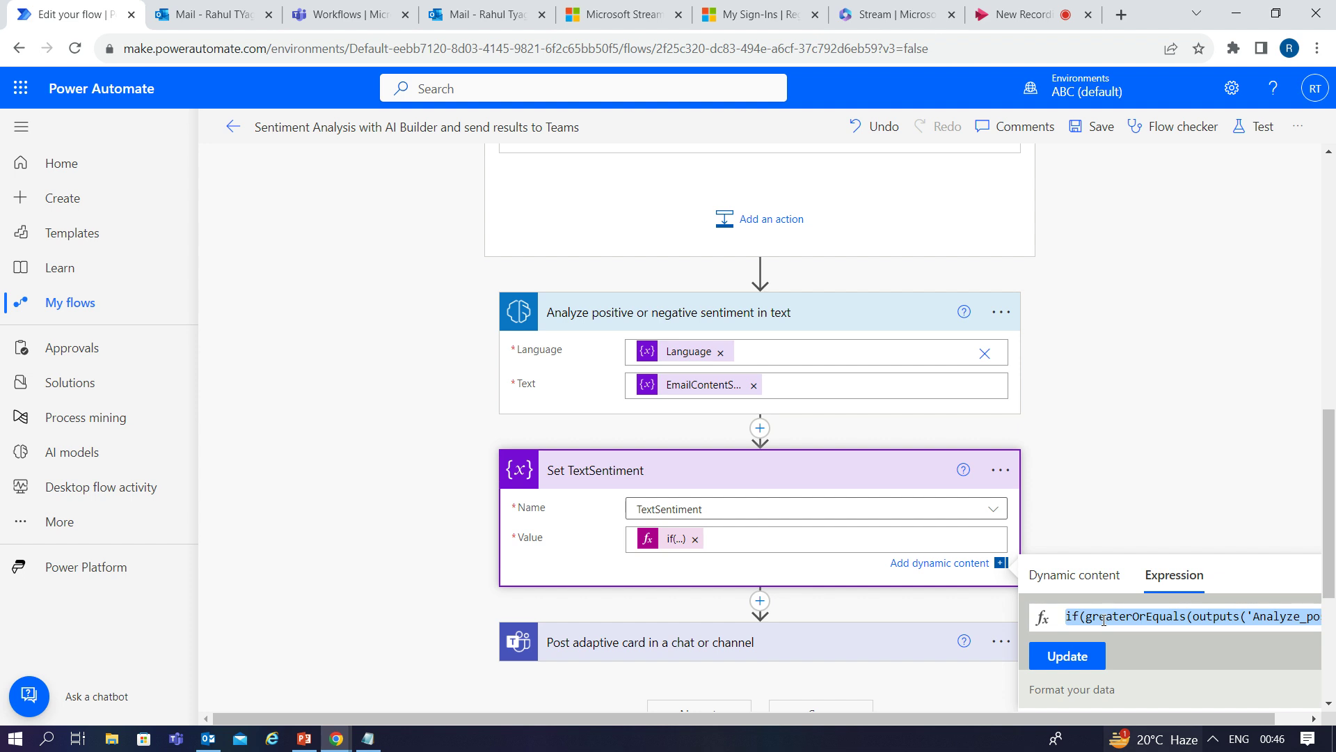
{"action": "key", "text": "super+r"}
{"action": "type", "text": "notep"}
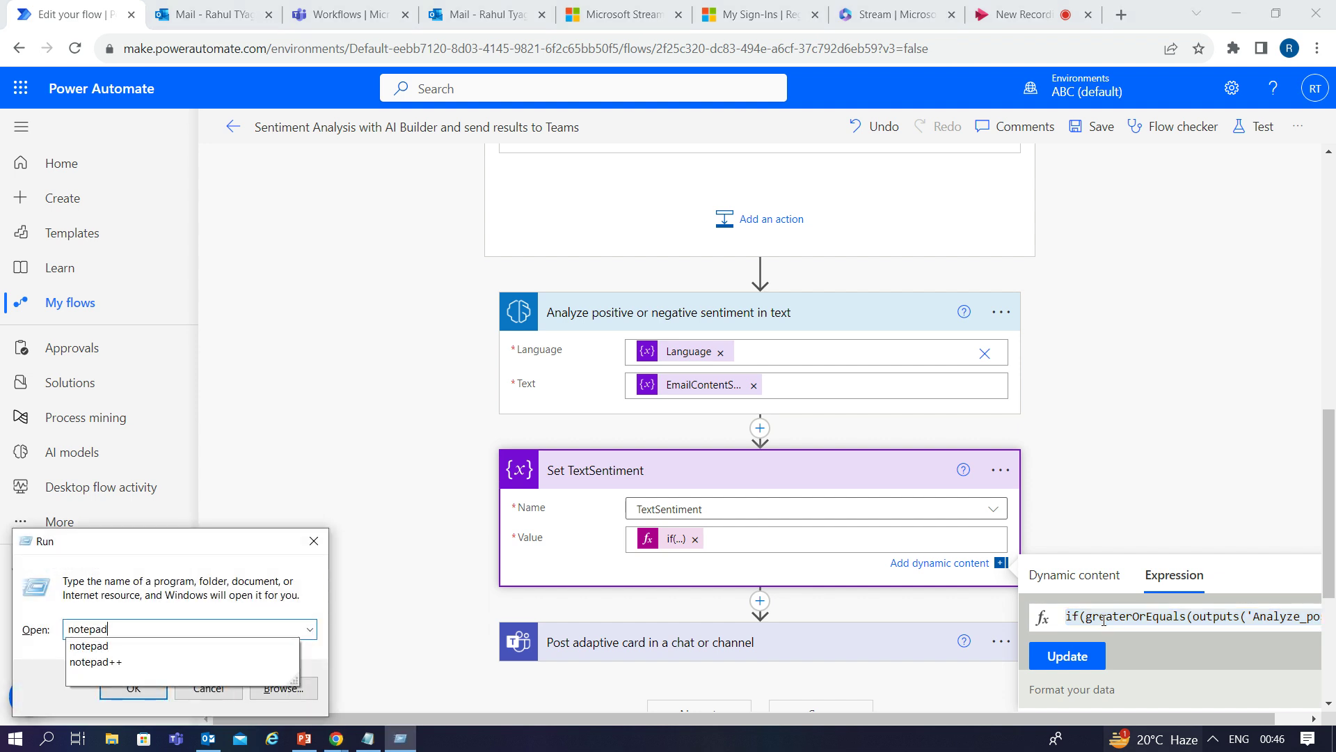
{"action": "type", "text": "ad"}
{"action": "key", "text": "Return"}
{"action": "key", "text": "ctrl+v"}
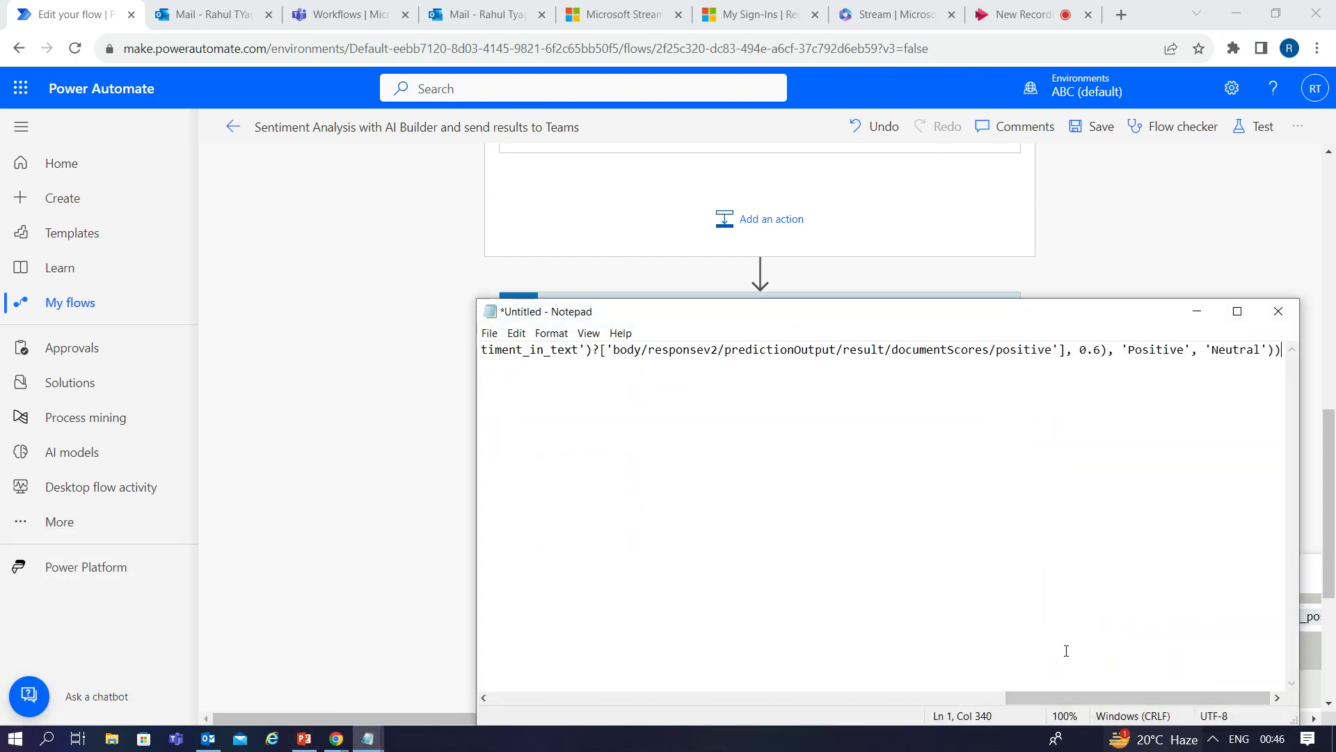
{"action": "left_click_drag", "start_coordinate": [1088, 698], "coordinate": [520, 682]}
{"action": "left_click_drag", "start_coordinate": [470, 422], "coordinate": [224, 423]}
{"action": "left_click_drag", "start_coordinate": [591, 695], "coordinate": [1180, 720]}
{"action": "left_click", "coordinate": [1279, 312]}
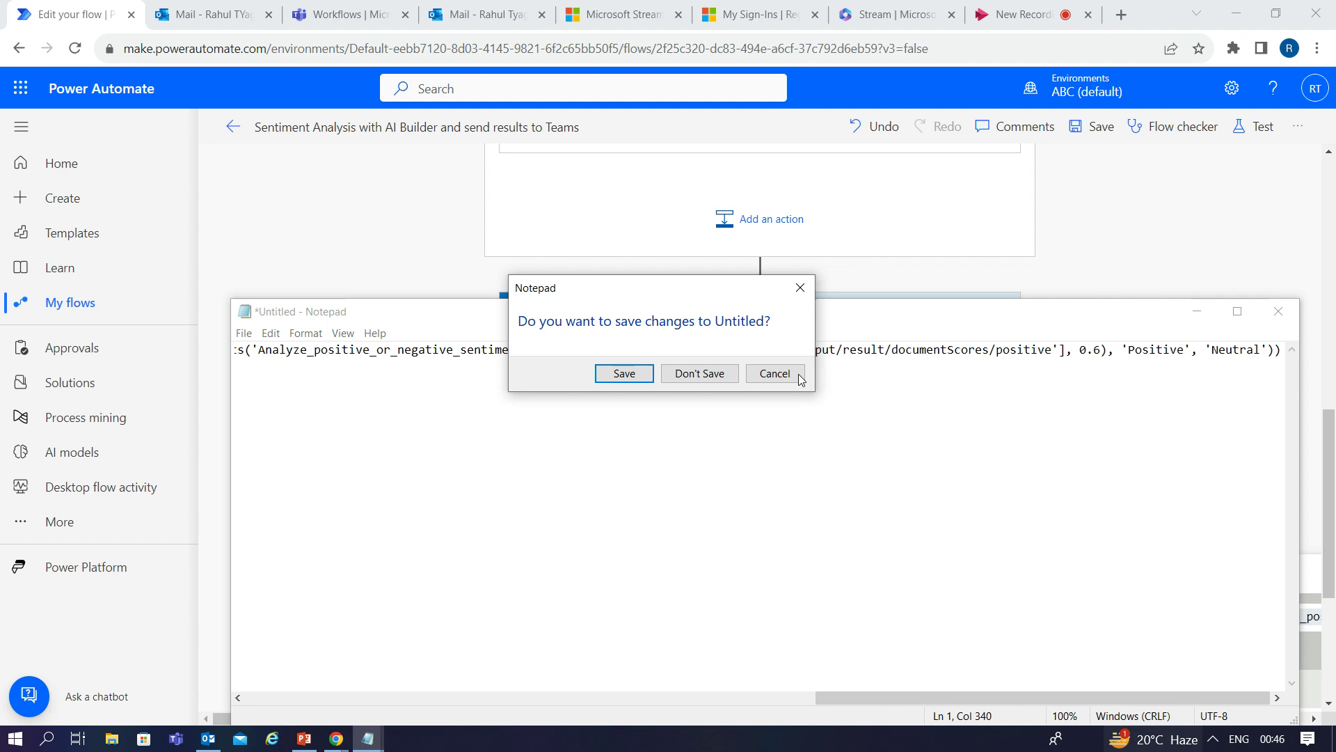
{"action": "left_click", "coordinate": [703, 374]}
- Review the posting settings and Adaptive Card JSON of the Post adaptive card in a chat or channel action, and leave the flow editor
{"action": "scroll", "coordinate": [879, 465], "scroll_direction": "down", "scroll_amount": 3}
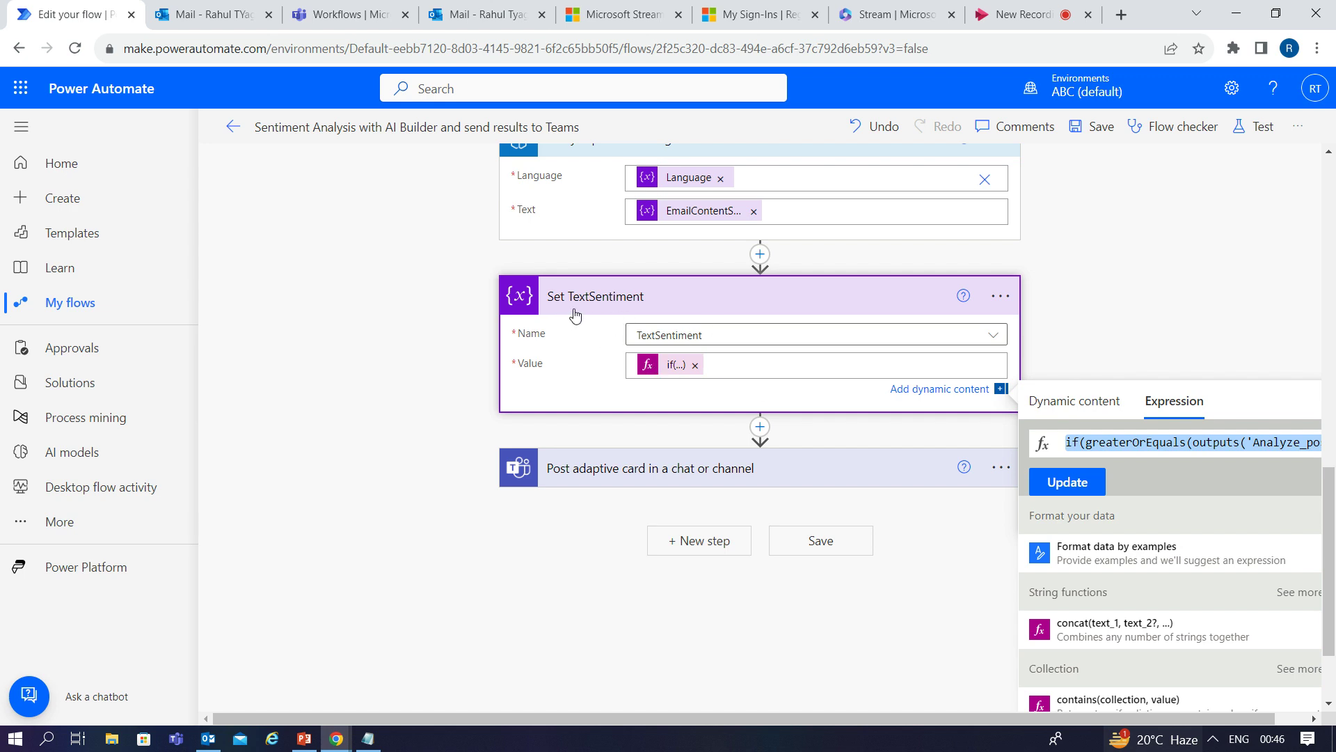
{"action": "left_click", "coordinate": [855, 481]}
{"action": "scroll", "coordinate": [940, 448], "scroll_direction": "down", "scroll_amount": 5}
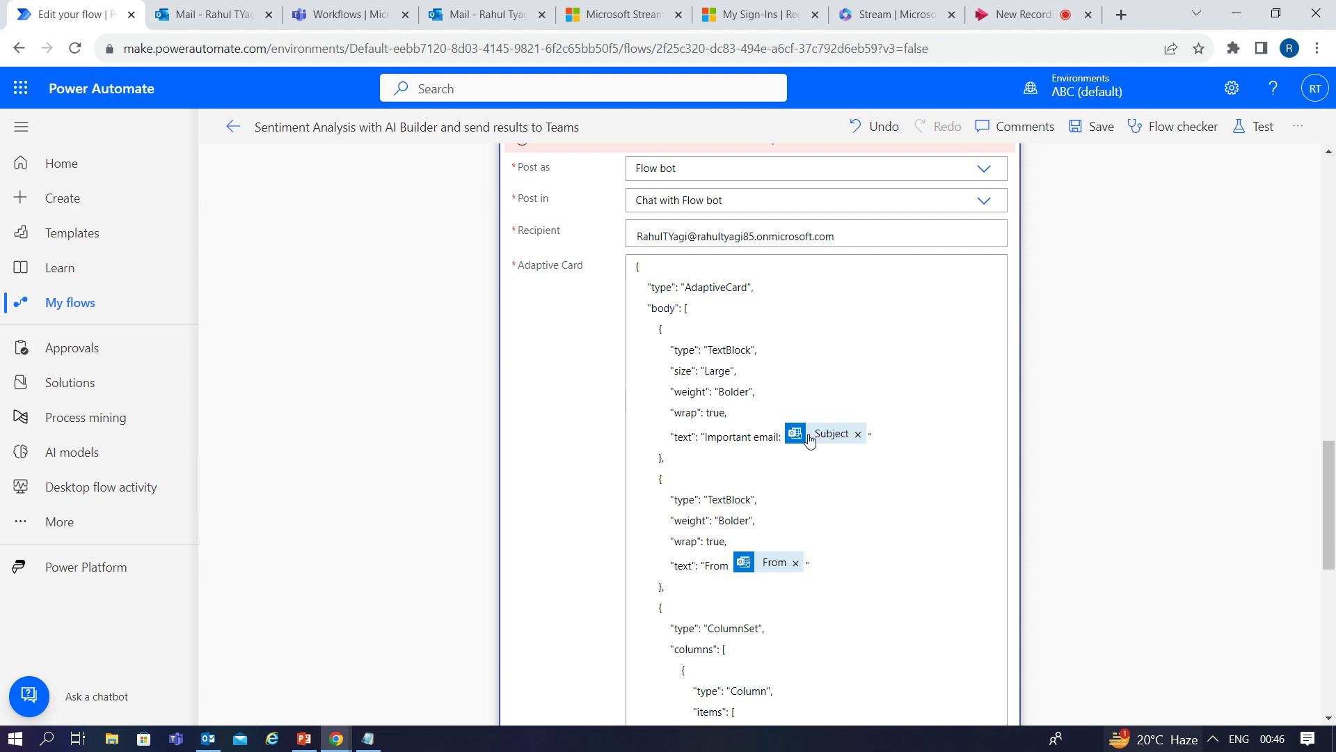
{"action": "scroll", "coordinate": [534, 265], "scroll_direction": "up", "scroll_amount": 1}
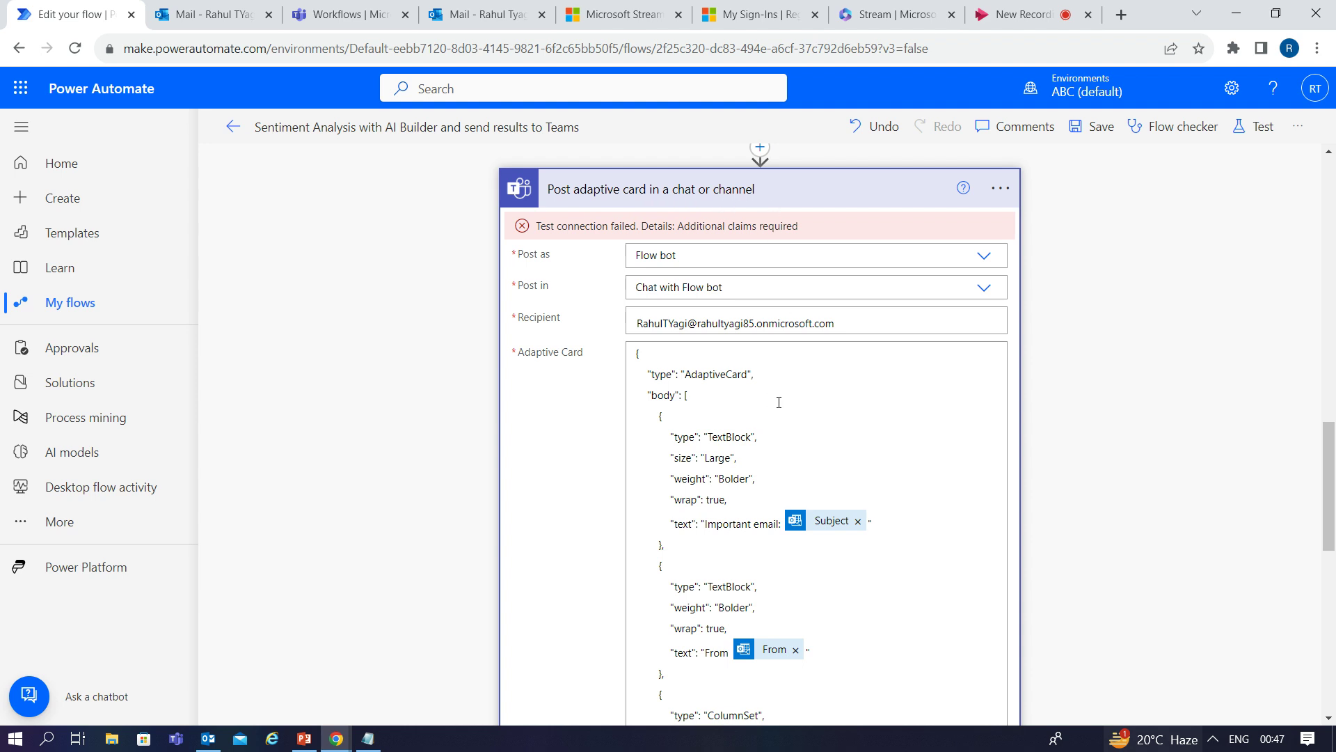
{"action": "scroll", "coordinate": [778, 402], "scroll_direction": "down", "scroll_amount": 1}
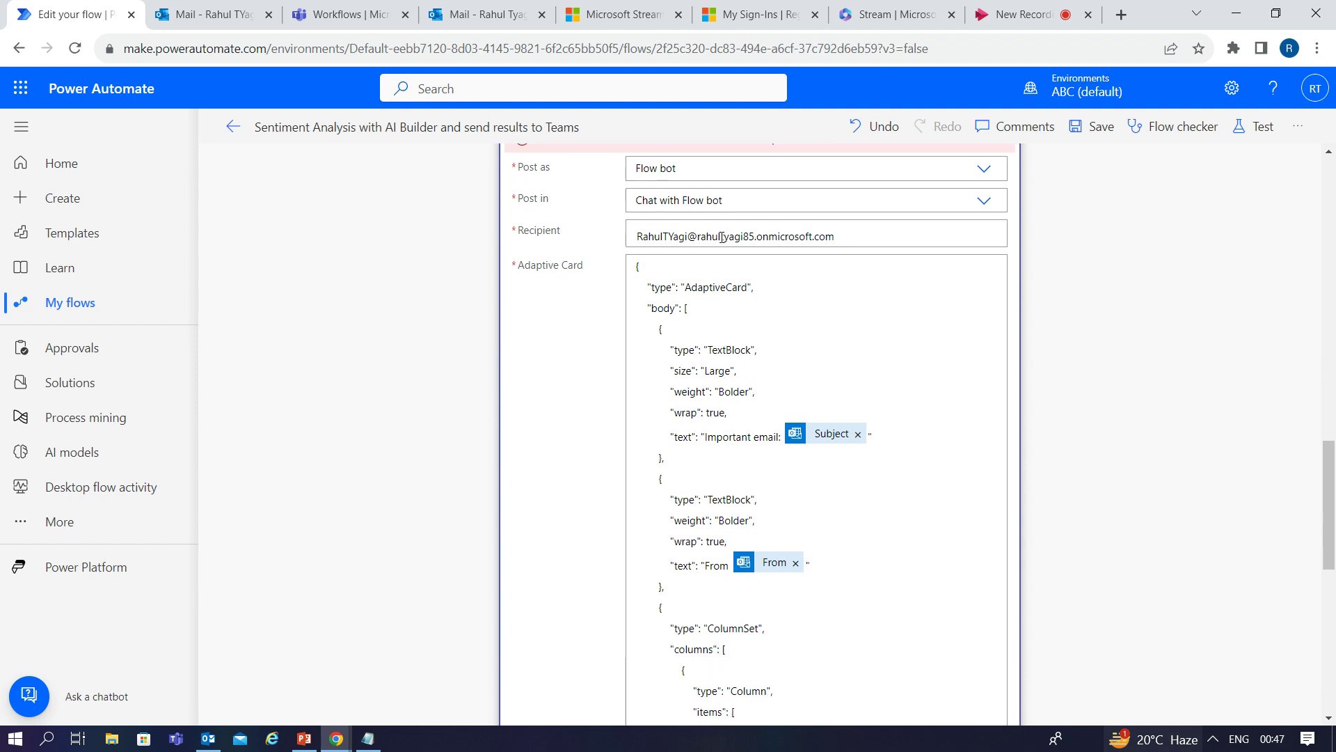
{"action": "scroll", "coordinate": [836, 244], "scroll_direction": "down", "scroll_amount": 1}
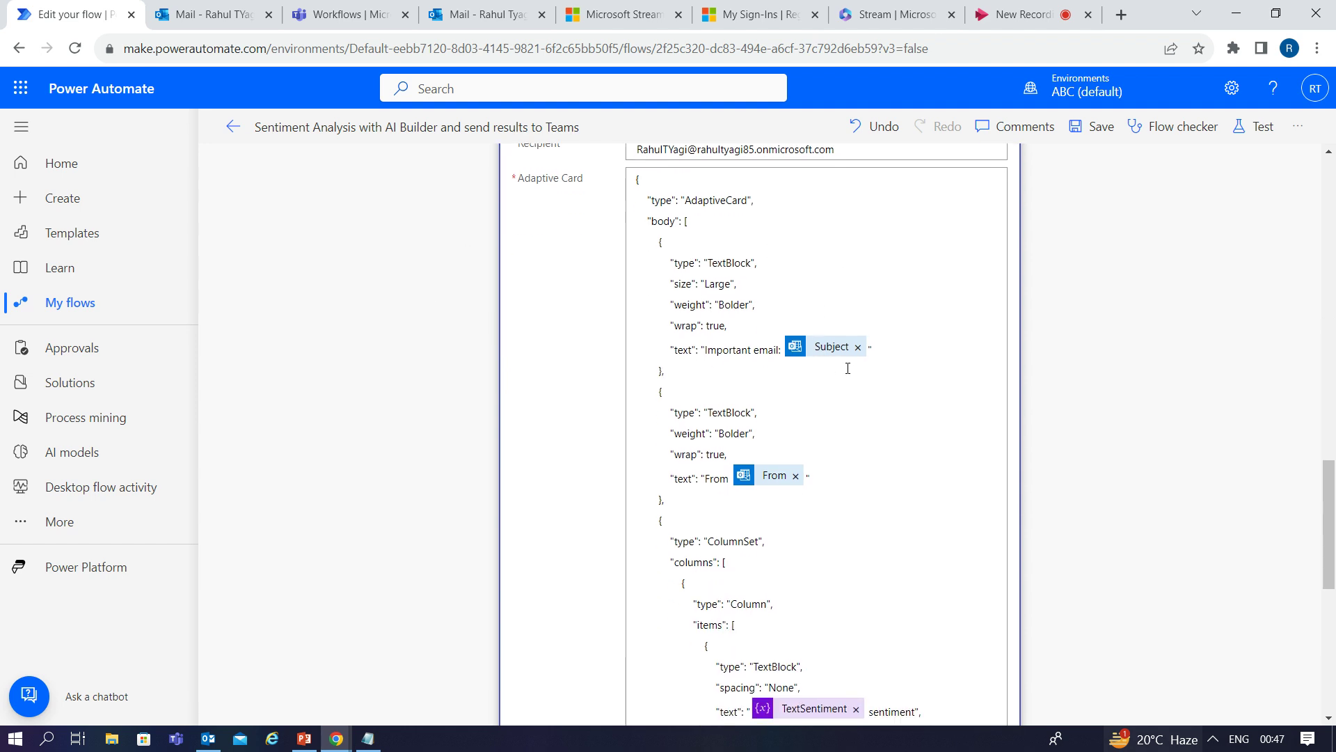
{"action": "scroll", "coordinate": [848, 368], "scroll_direction": "down", "scroll_amount": 2}
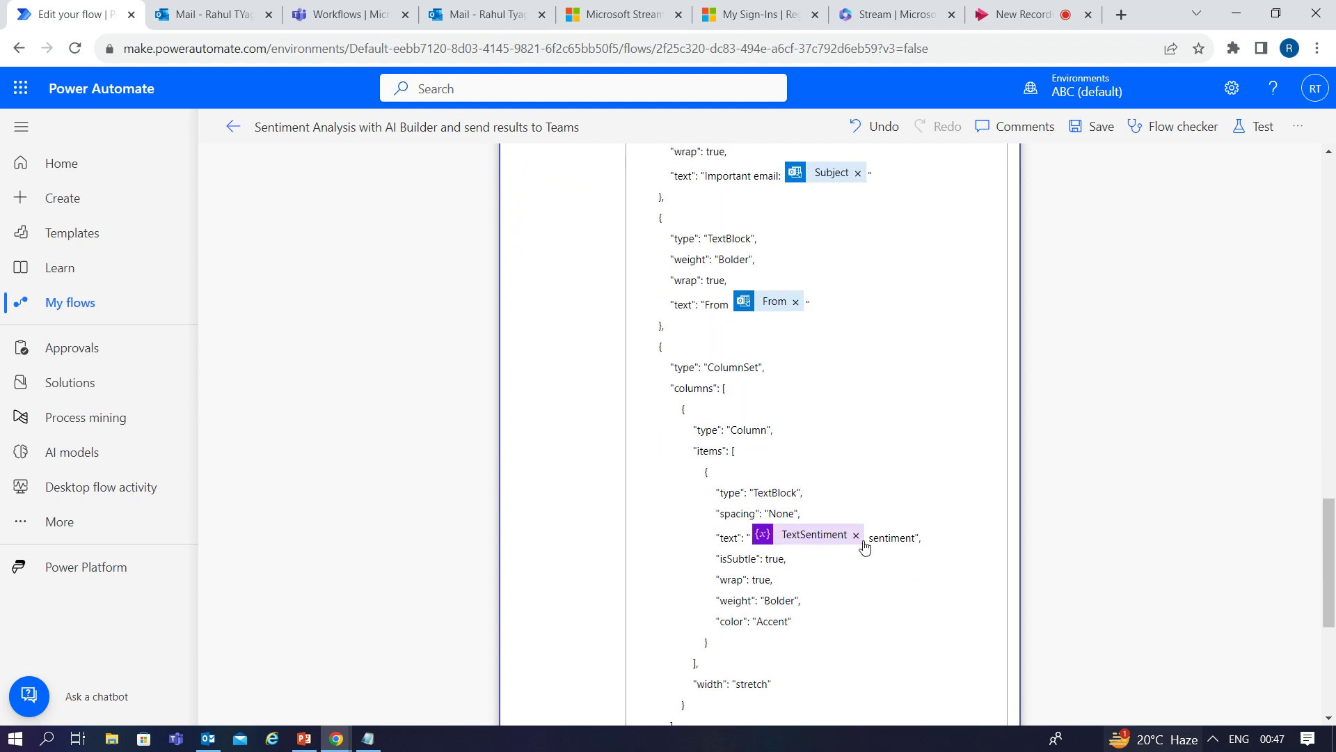
{"action": "scroll", "coordinate": [904, 495], "scroll_direction": "down", "scroll_amount": 4}
{"action": "scroll", "coordinate": [893, 494], "scroll_direction": "up", "scroll_amount": 20}
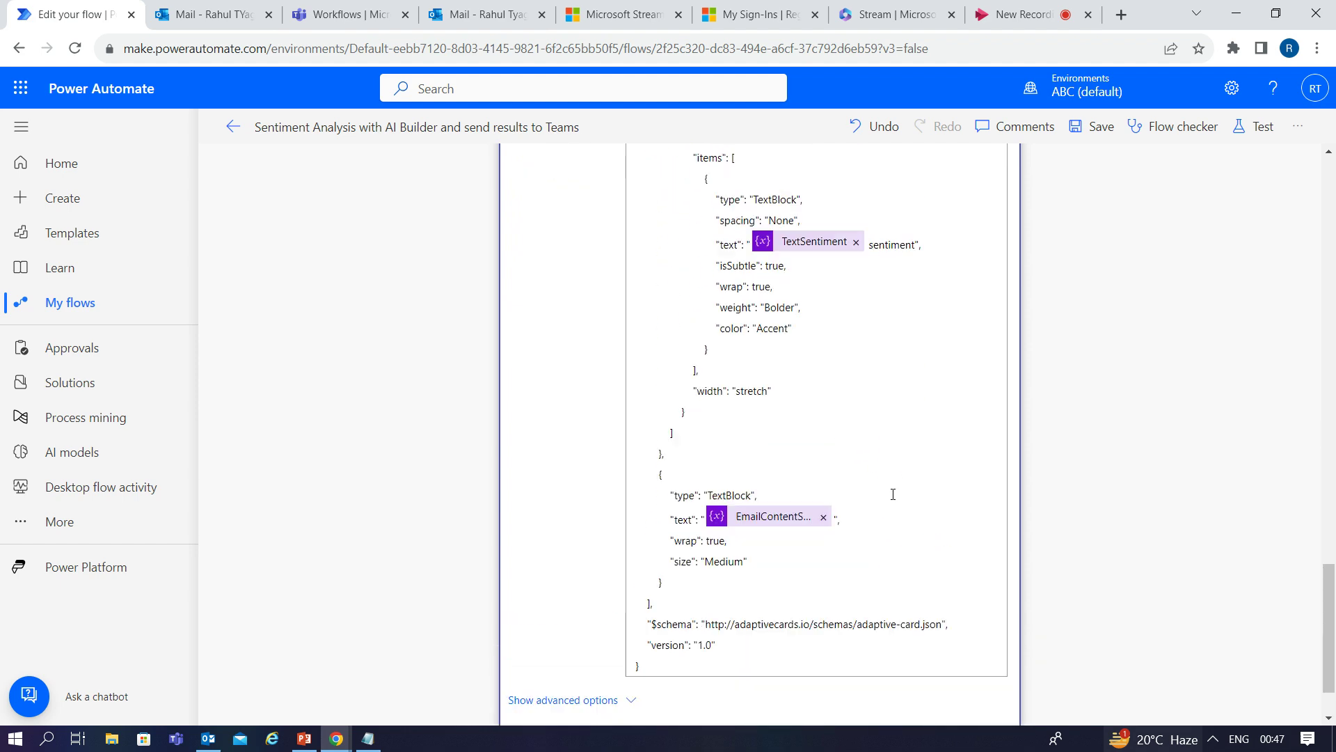
{"action": "scroll", "coordinate": [893, 494], "scroll_direction": "down", "scroll_amount": 20}
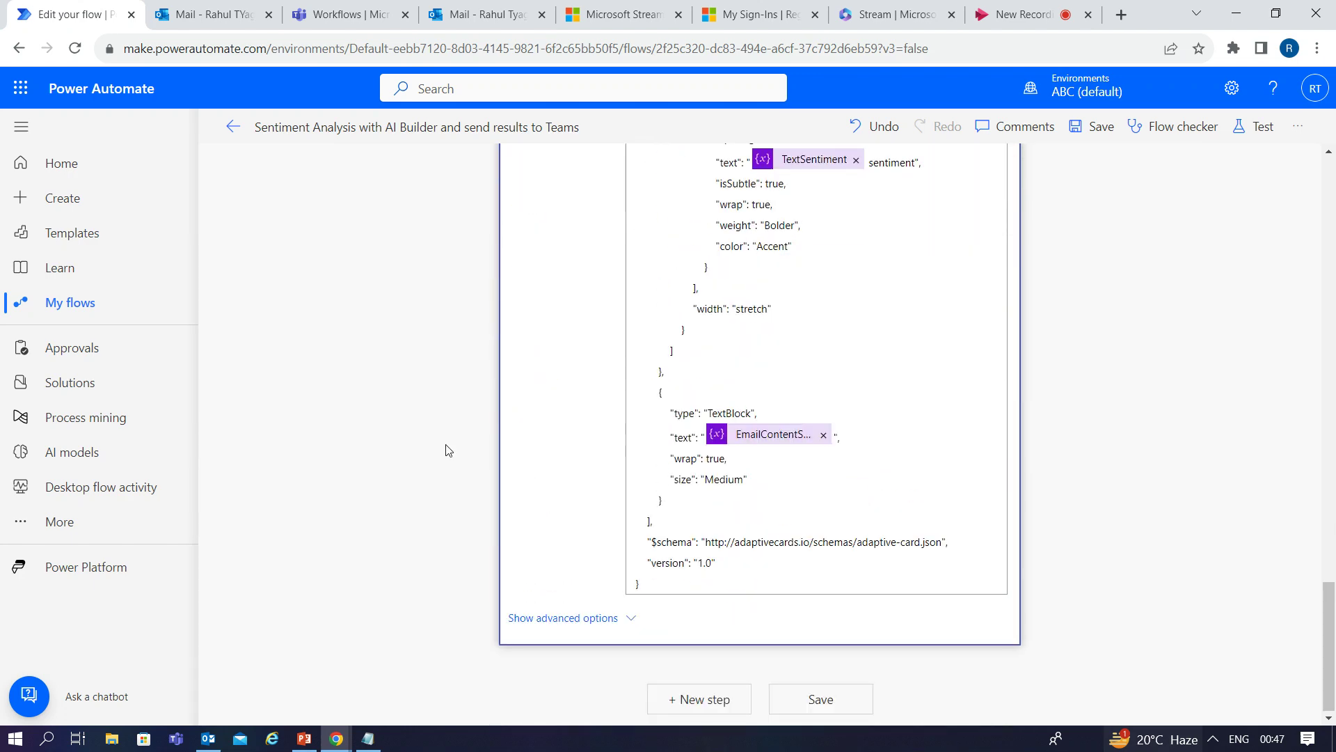
{"action": "scroll", "coordinate": [448, 450], "scroll_direction": "up", "scroll_amount": 10}
{"action": "left_click", "coordinate": [233, 126]}
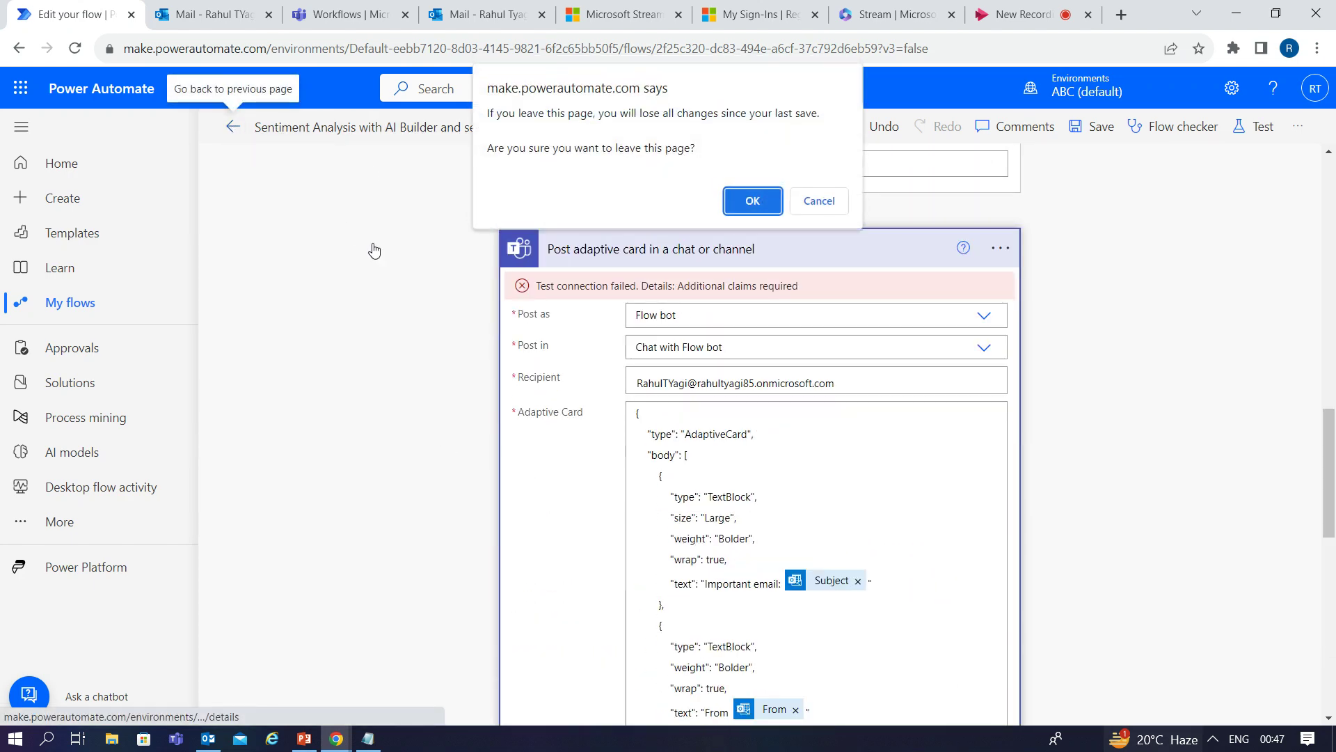
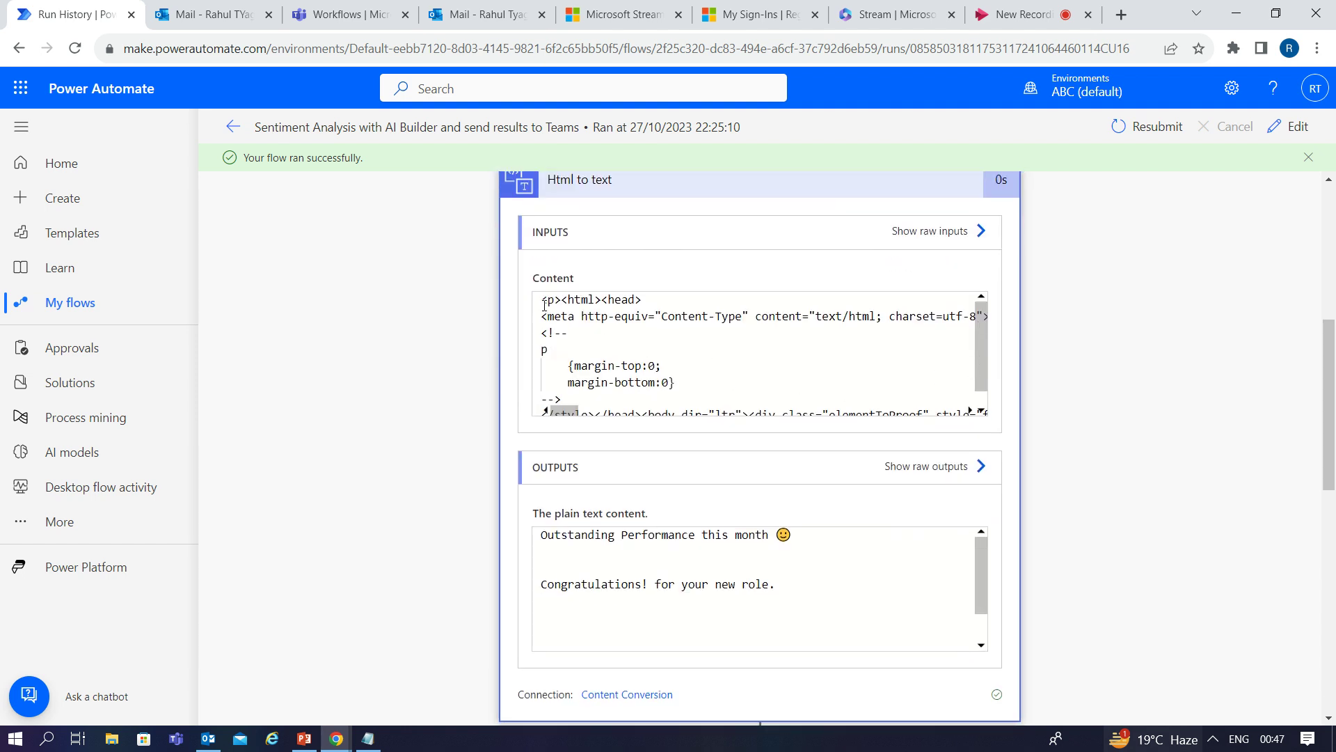
- Examine the HTML content input and plain text output of the Html to text action in the flow run
{"action": "mouse_move", "coordinate": [978, 338]}
{"action": "left_mouse_down"}
{"action": "mouse_move", "coordinate": [980, 380]}
{"action": "mouse_move", "coordinate": [984, 332]}
{"action": "left_mouse_up"}
{"action": "scroll", "coordinate": [980, 570], "scroll_direction": "down", "scroll_amount": 1}
{"action": "scroll", "coordinate": [978, 564], "scroll_direction": "up", "scroll_amount": 1}
{"action": "left_click_drag", "start_coordinate": [553, 590], "coordinate": [763, 586]}
{"action": "scroll", "coordinate": [854, 568], "scroll_direction": "down", "scroll_amount": 1}
- Expand the Detect the language being used in text action in the run and examine its input text and output results
{"action": "scroll", "coordinate": [1051, 502], "scroll_direction": "down", "scroll_amount": 7}
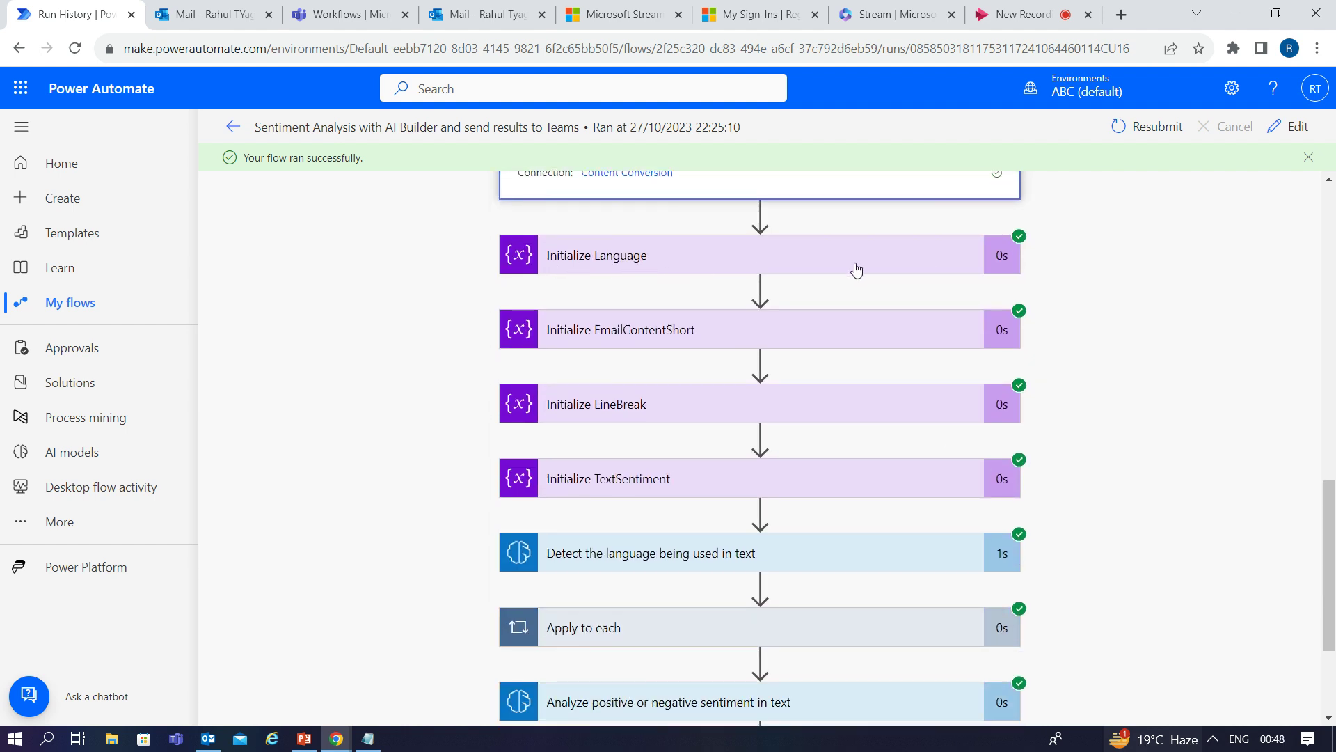
{"action": "scroll", "coordinate": [943, 501], "scroll_direction": "down", "scroll_amount": 1}
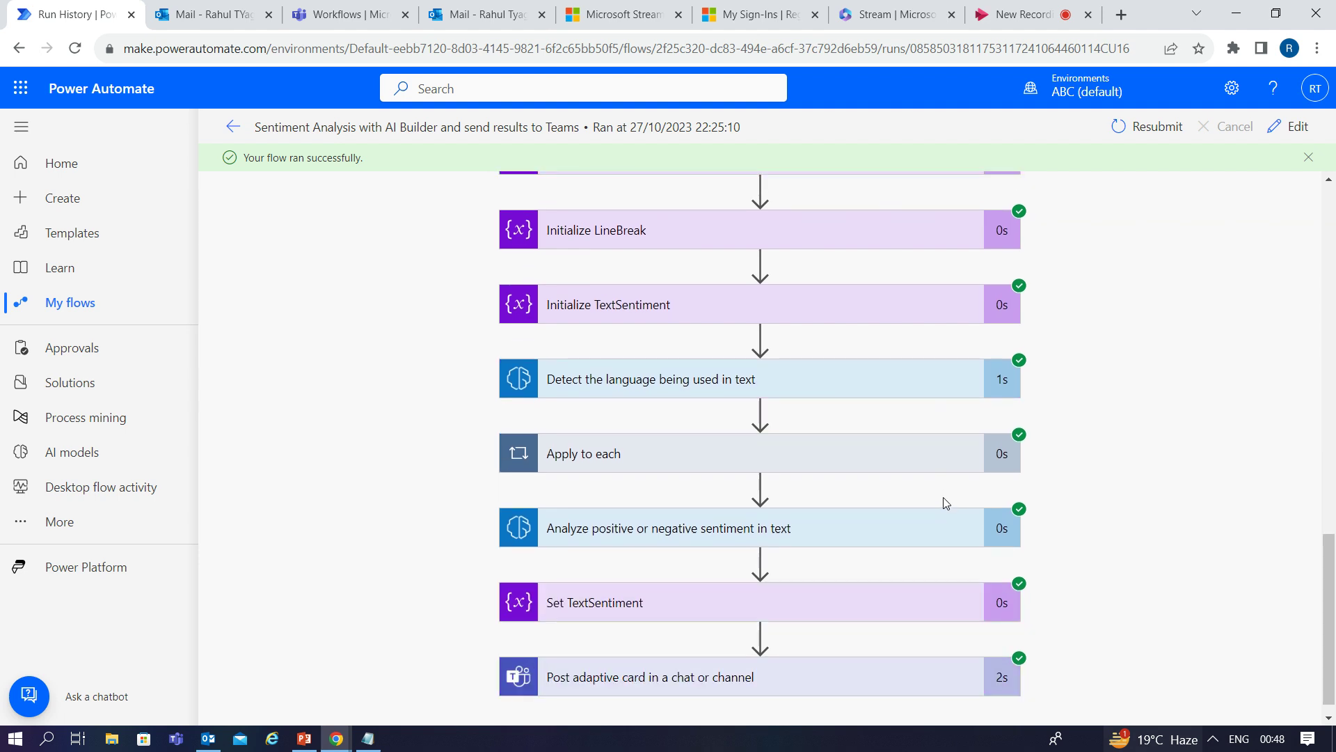
{"action": "scroll", "coordinate": [937, 472], "scroll_direction": "up", "scroll_amount": 2}
{"action": "scroll", "coordinate": [853, 358], "scroll_direction": "up", "scroll_amount": 1}
{"action": "scroll", "coordinate": [808, 486], "scroll_direction": "down", "scroll_amount": 5}
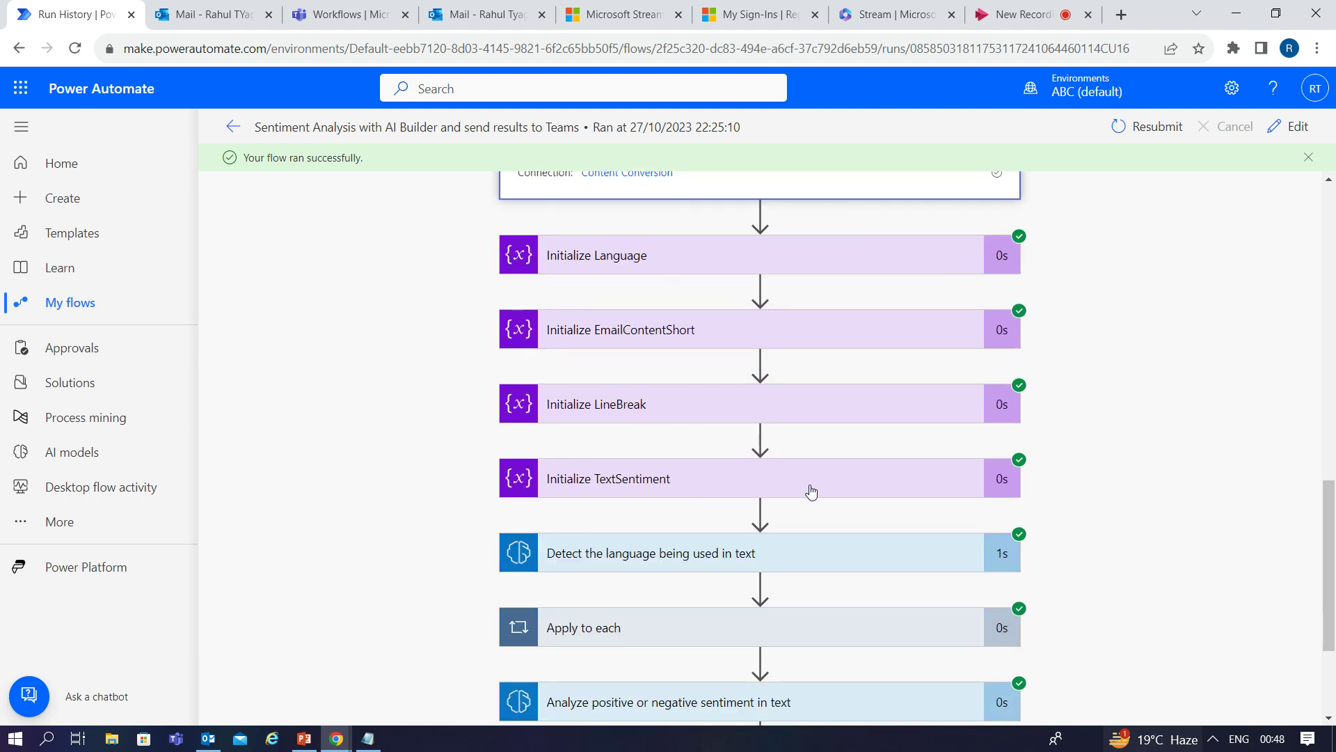
{"action": "left_click", "coordinate": [720, 382]}
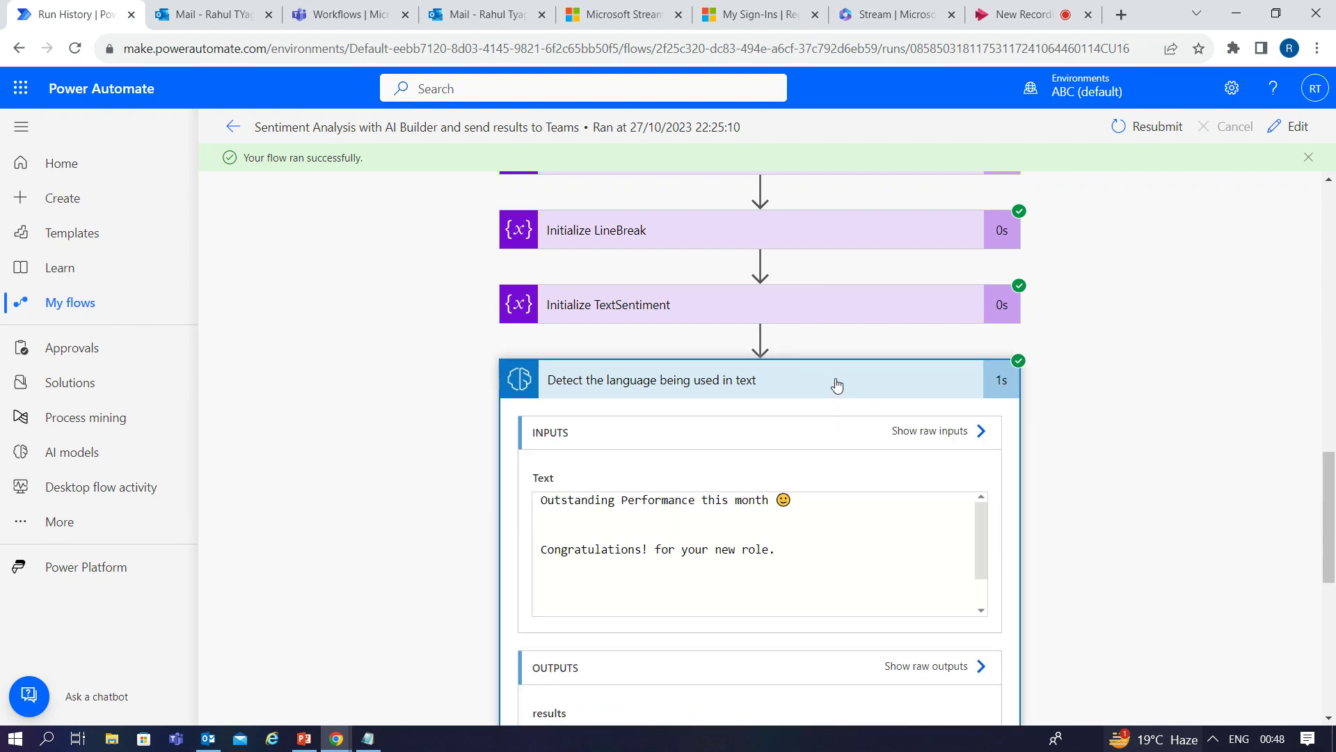
{"action": "scroll", "coordinate": [877, 470], "scroll_direction": "down", "scroll_amount": 4}
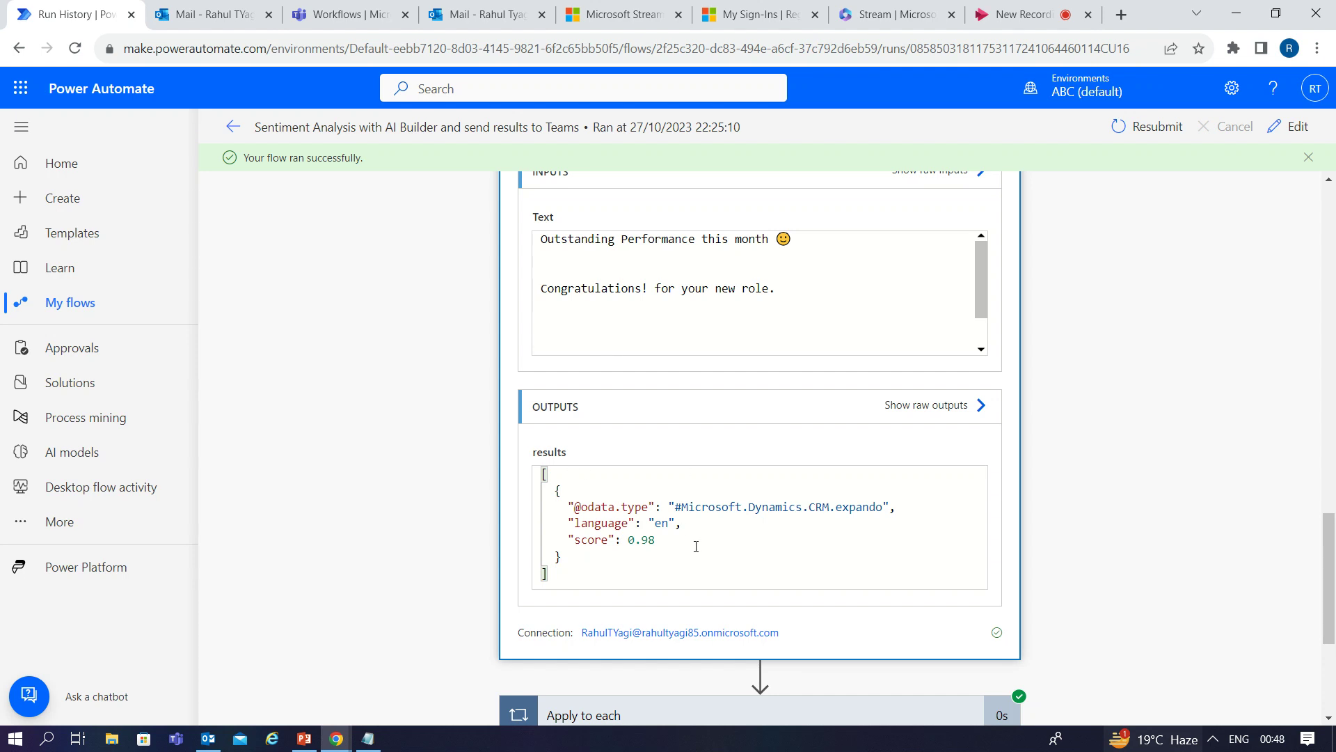
{"action": "scroll", "coordinate": [1113, 489], "scroll_direction": "down", "scroll_amount": 2}
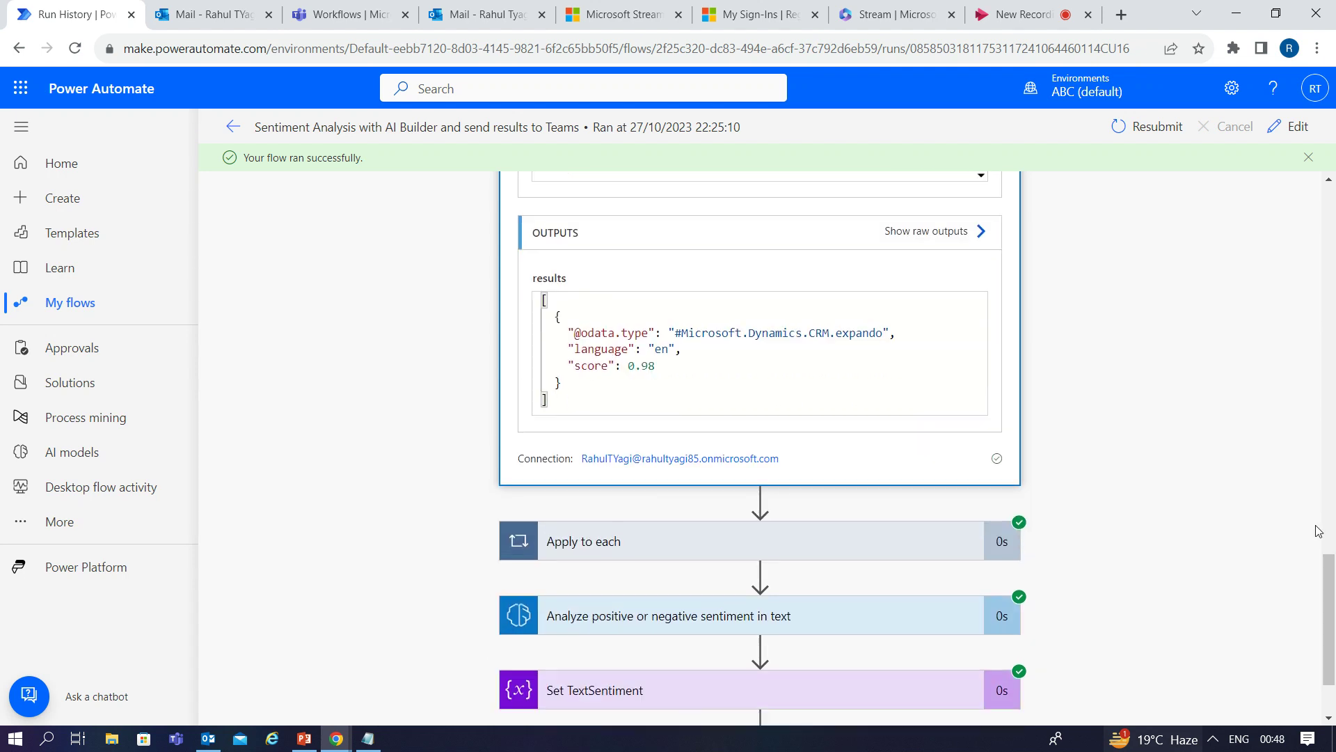
- Expand the Apply to each loop in the flow run and review its Set Language action
{"action": "left_click", "coordinate": [805, 540]}
{"action": "scroll", "coordinate": [832, 491], "scroll_direction": "down", "scroll_amount": 2}
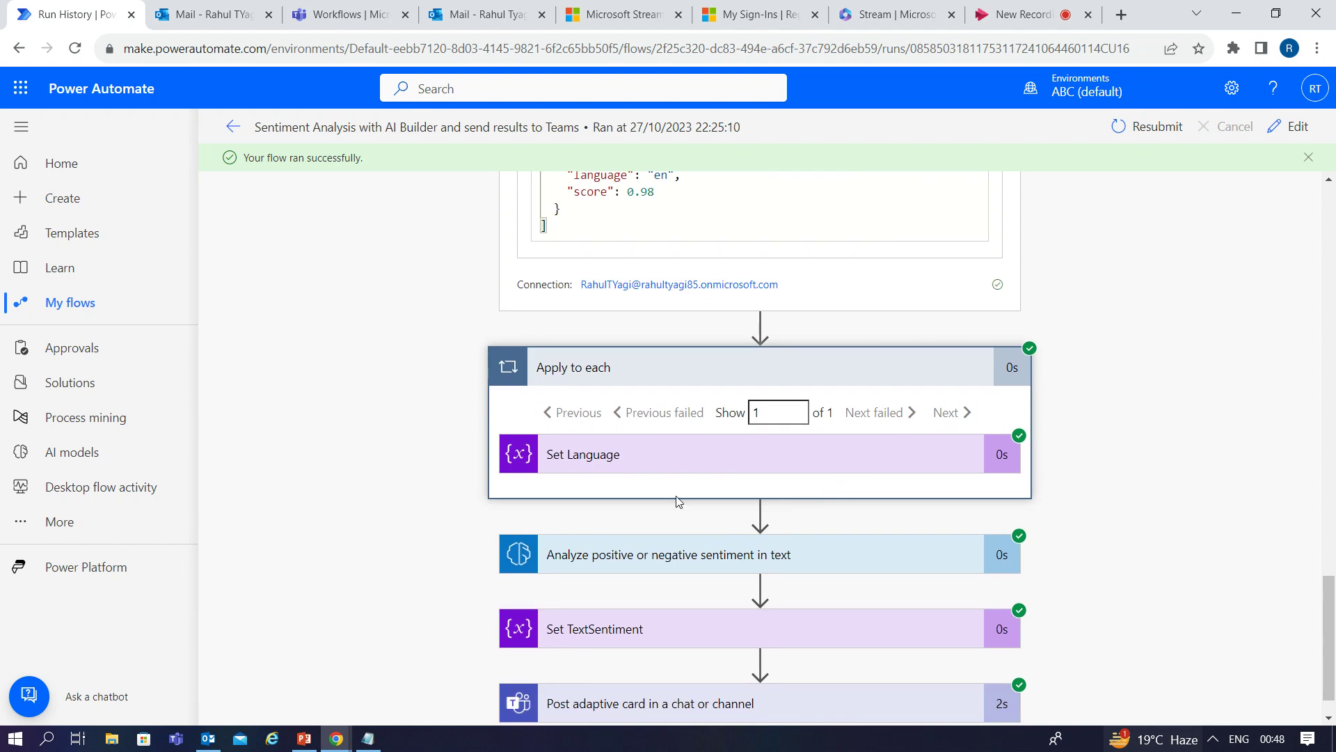
{"action": "scroll", "coordinate": [800, 459], "scroll_direction": "down", "scroll_amount": 1}
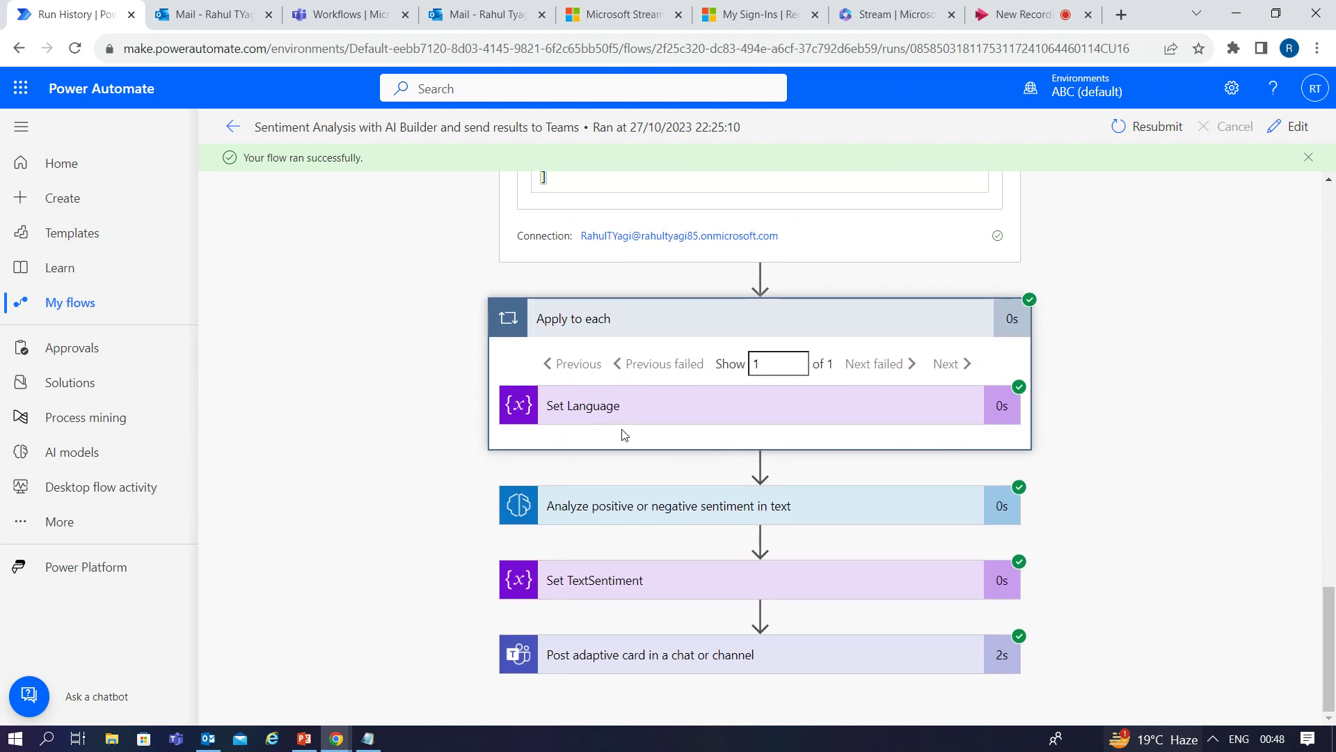
- Expand the Analyze positive or negative sentiment in text action and examine its language and text inputs and its sentiment outputs
{"action": "left_click", "coordinate": [762, 508]}
{"action": "scroll", "coordinate": [835, 508], "scroll_direction": "down", "scroll_amount": 2}
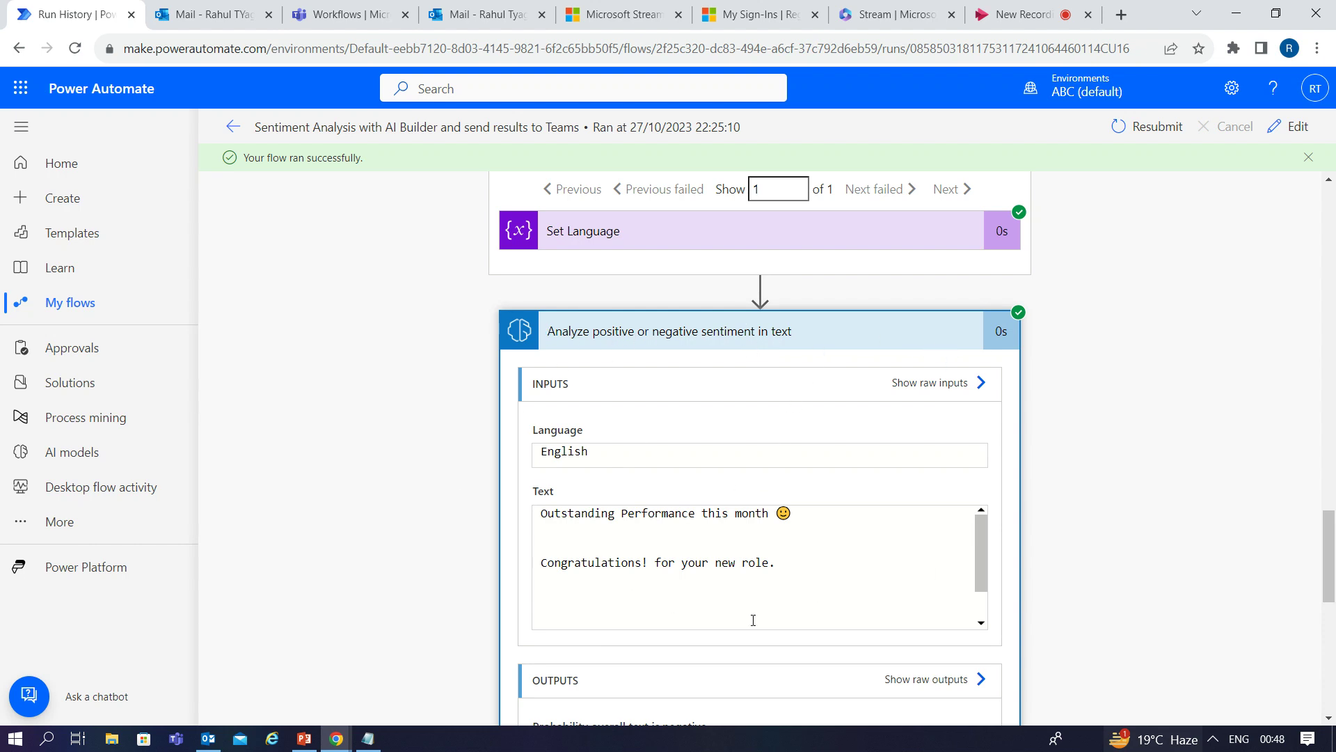
{"action": "scroll", "coordinate": [841, 536], "scroll_direction": "down", "scroll_amount": 2}
{"action": "scroll", "coordinate": [1045, 533], "scroll_direction": "down", "scroll_amount": 1}
{"action": "scroll", "coordinate": [1045, 533], "scroll_direction": "down", "scroll_amount": 7}
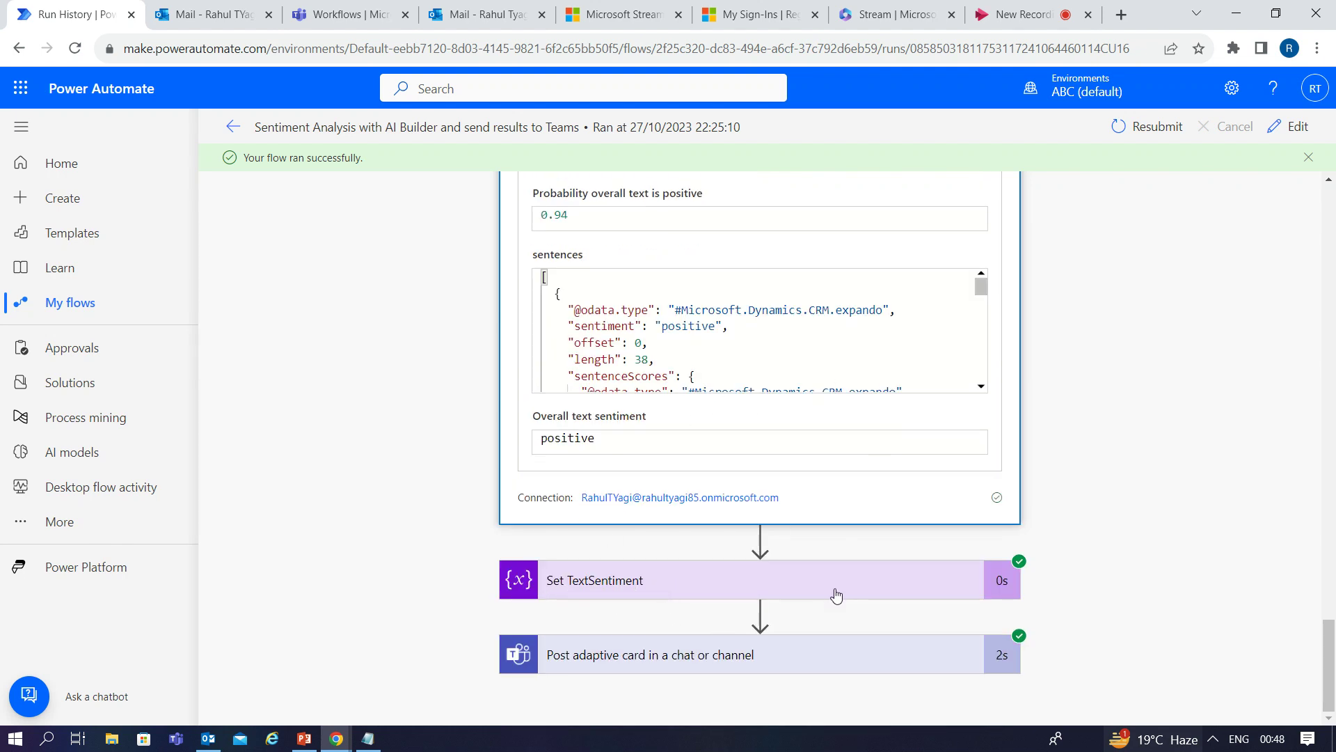
- Expand the Post adaptive card in a chat or channel action, examine its inputs and outputs, and return to the run's trigger
{"action": "left_click", "coordinate": [895, 667]}
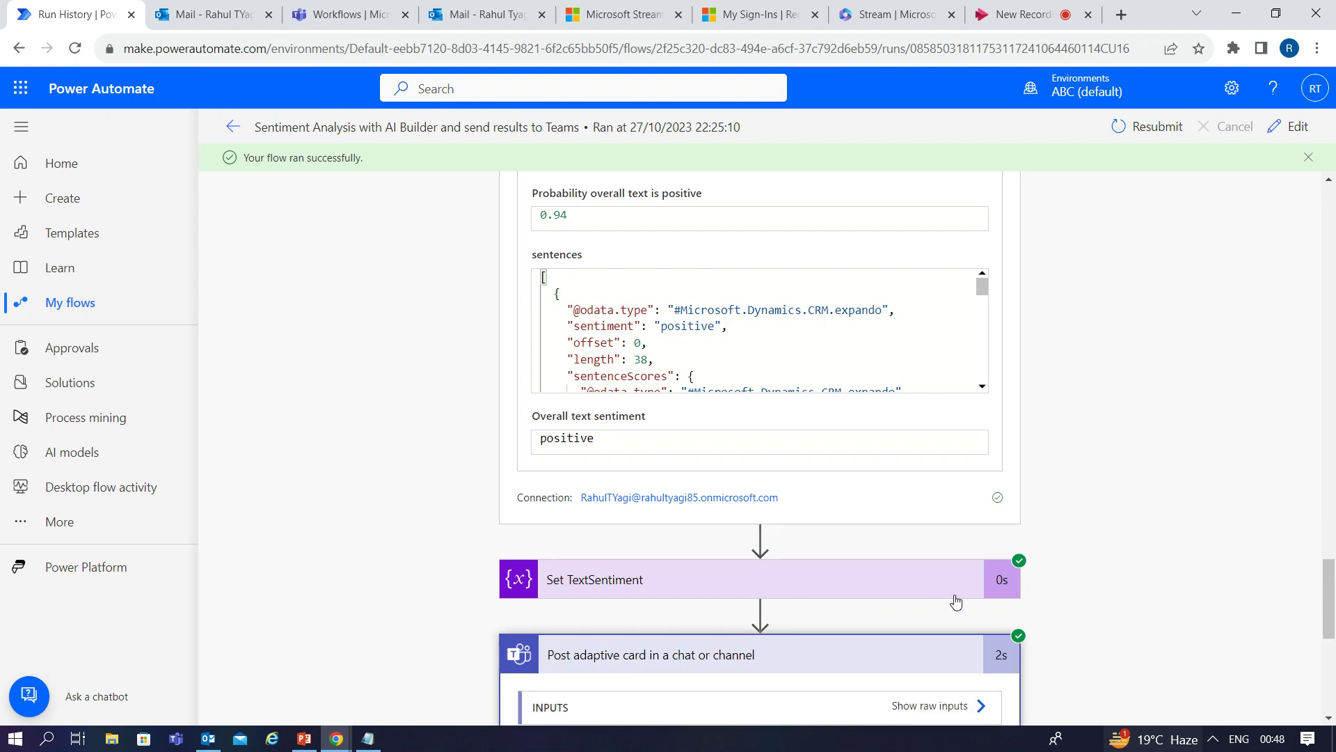
{"action": "scroll", "coordinate": [953, 600], "scroll_direction": "down", "scroll_amount": 5}
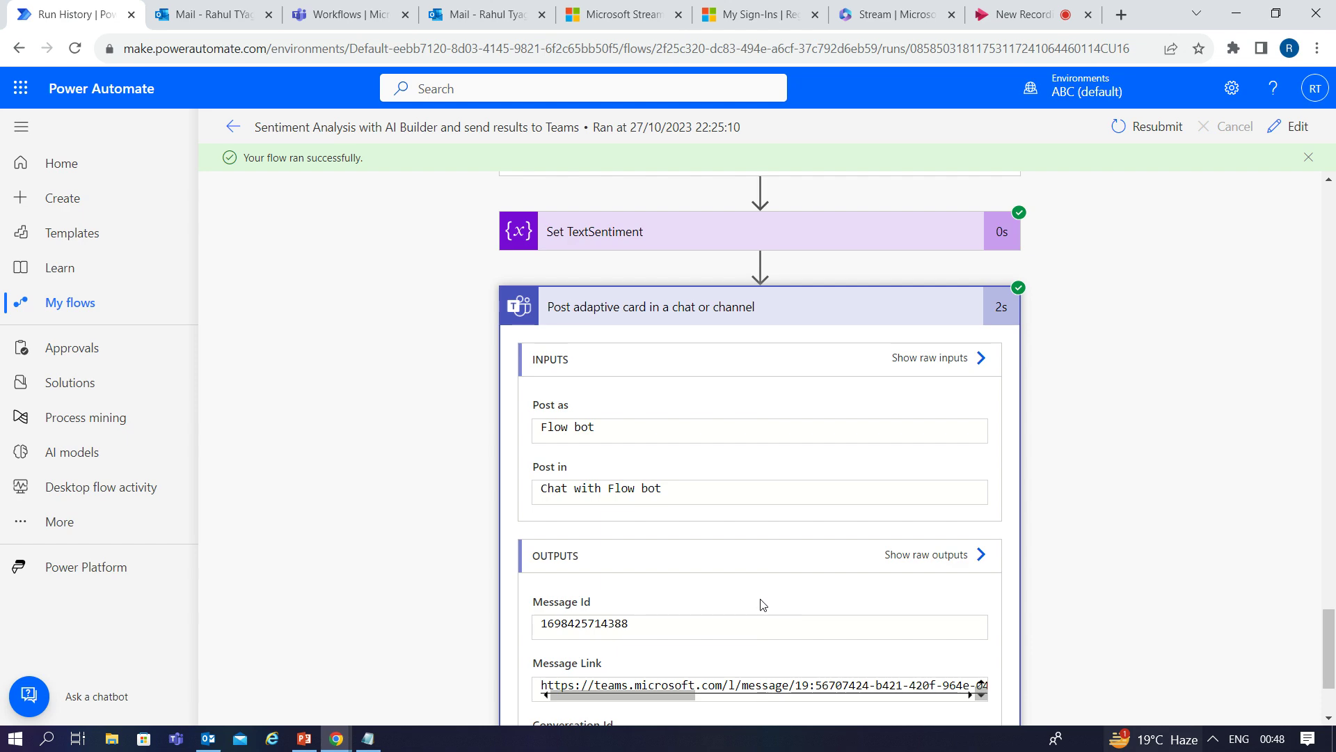
{"action": "scroll", "coordinate": [762, 606], "scroll_direction": "down", "scroll_amount": 3}
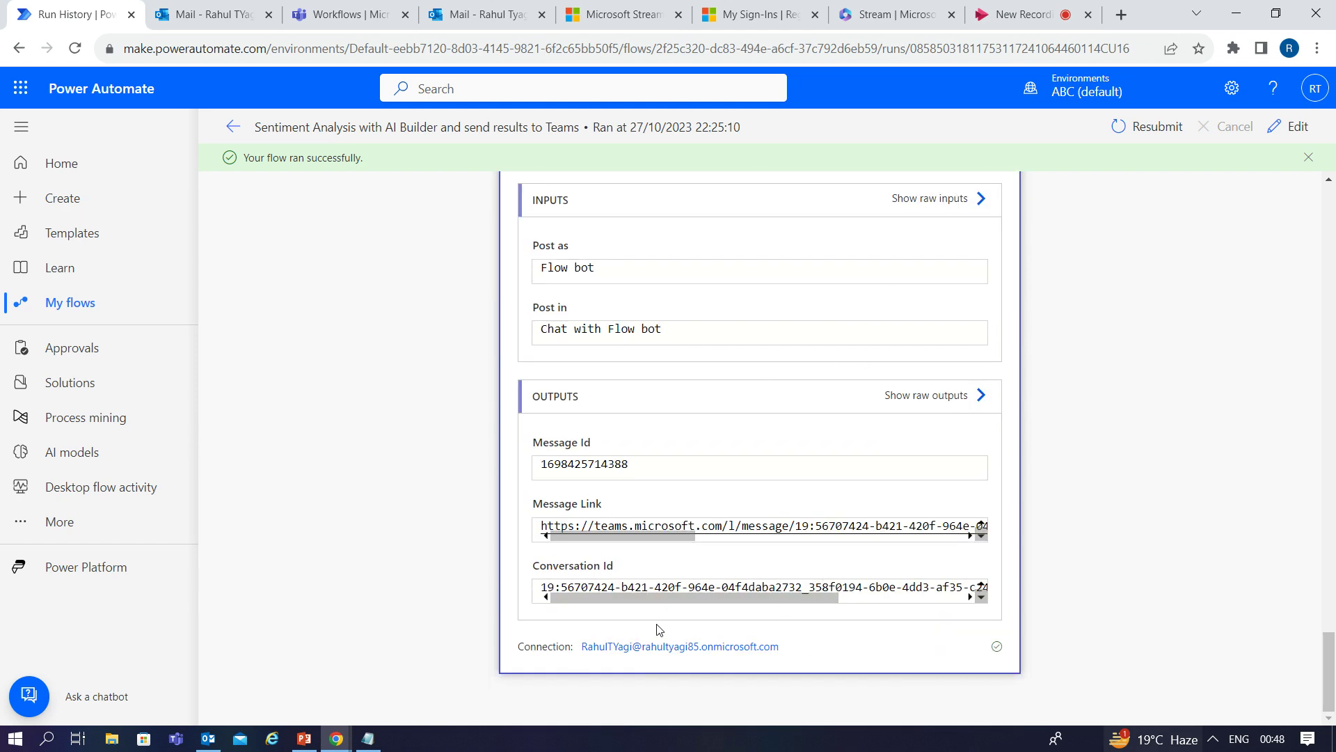
{"action": "scroll", "coordinate": [894, 619], "scroll_direction": "up", "scroll_amount": 10}
{"action": "scroll", "coordinate": [890, 611], "scroll_direction": "up", "scroll_amount": 10}
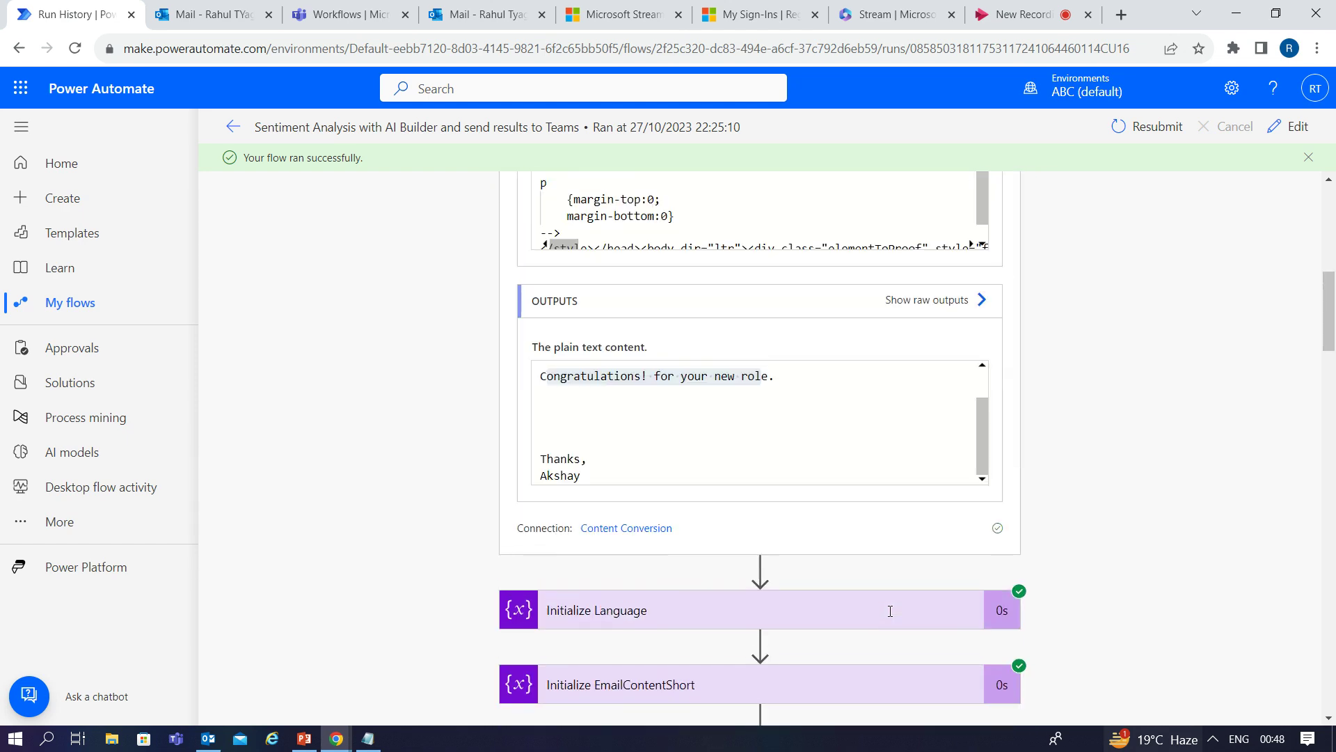
{"action": "scroll", "coordinate": [861, 577], "scroll_direction": "up", "scroll_amount": 3}
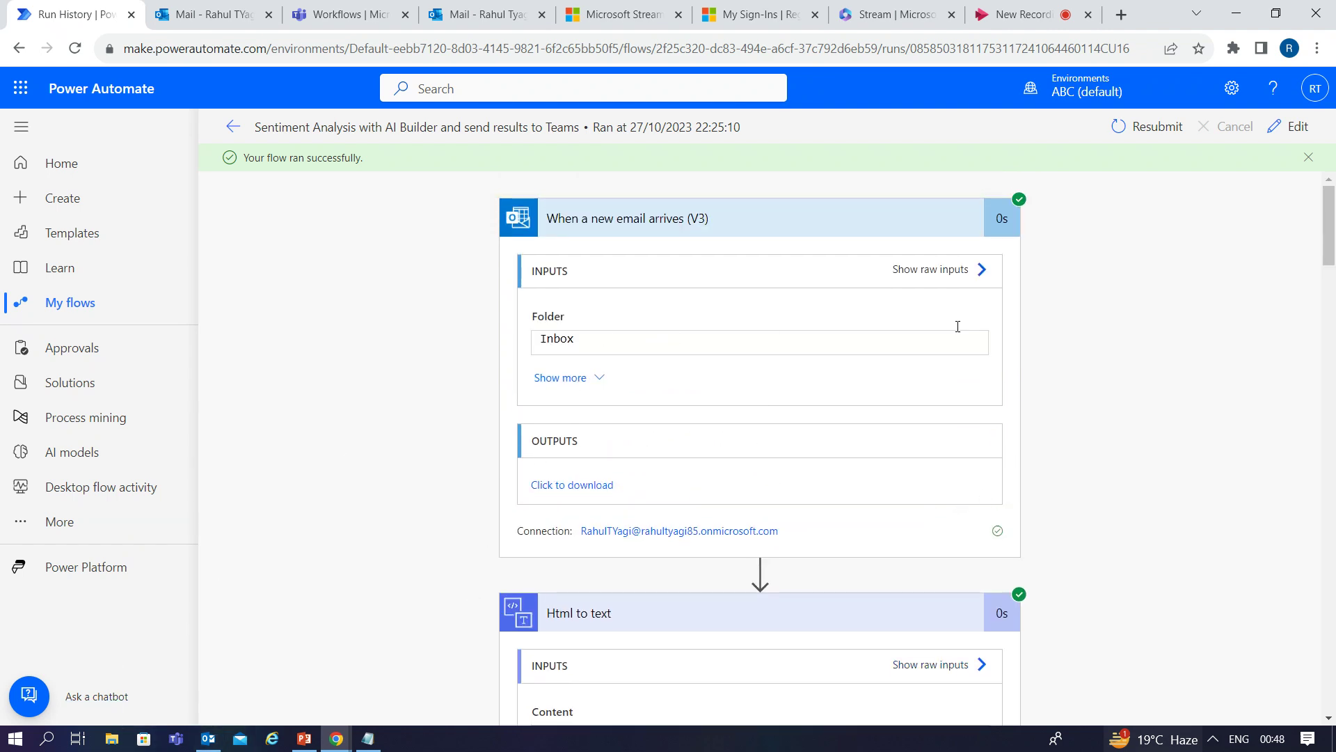
- Switch to the Workflows chat in Teams and examine the subject, sender, sentiment and message text on the posted Monthly Review cards
{"action": "left_click", "coordinate": [335, 13]}
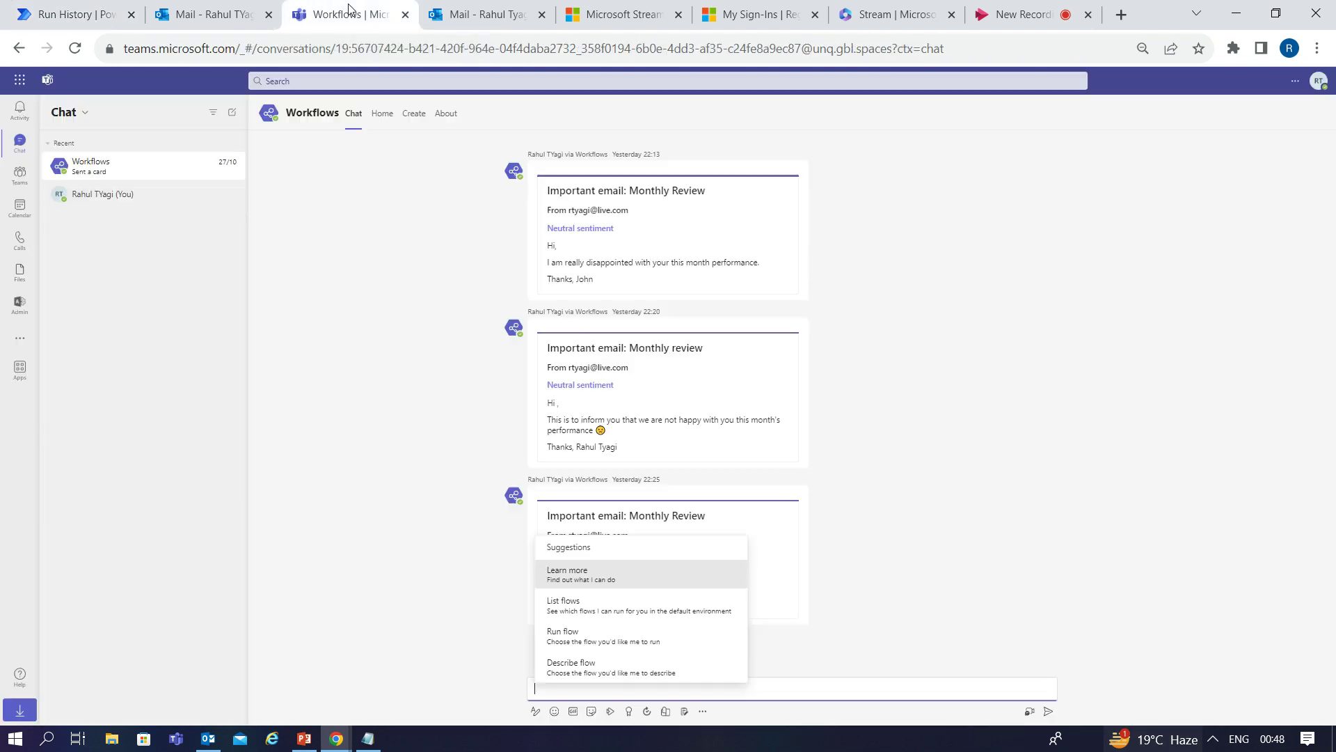
{"action": "left_click", "coordinate": [1039, 522]}
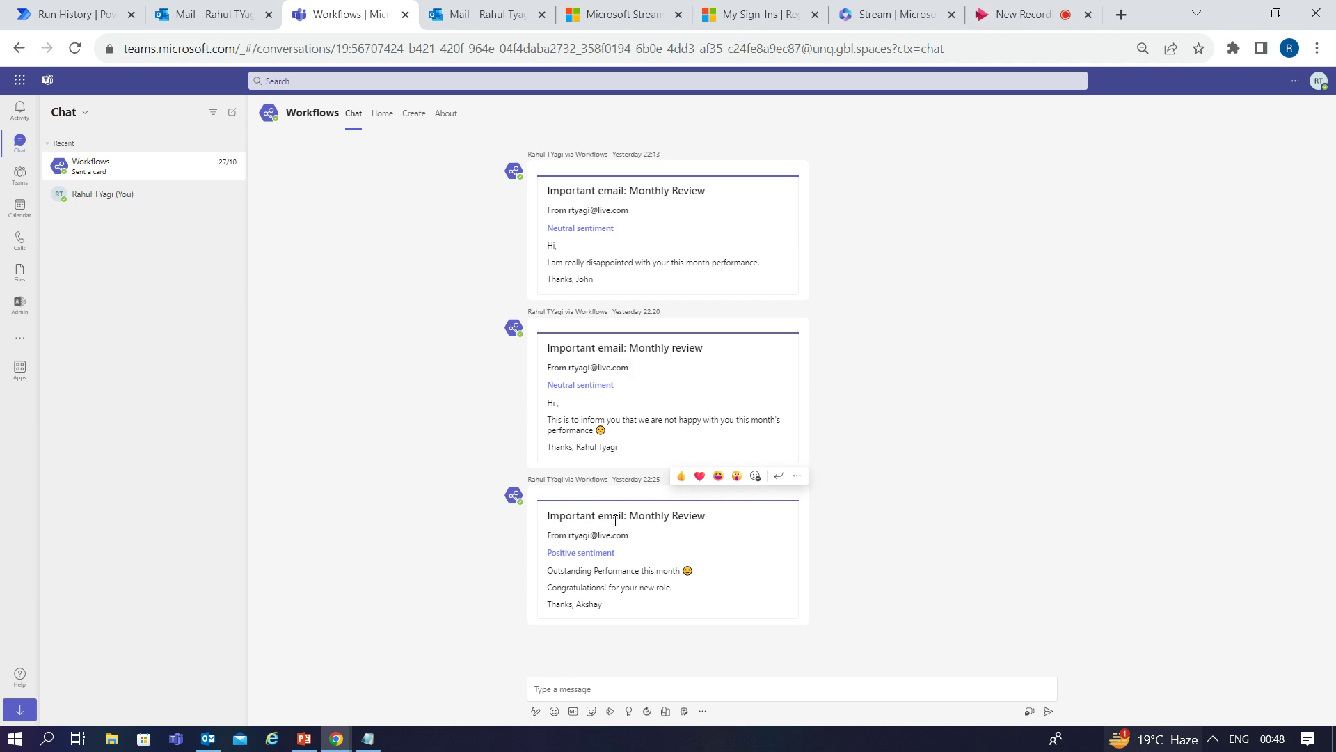
{"action": "left_click_drag", "start_coordinate": [640, 521], "coordinate": [701, 518]}
{"action": "left_click_drag", "start_coordinate": [574, 535], "coordinate": [630, 537]}
{"action": "left_click_drag", "start_coordinate": [616, 554], "coordinate": [546, 555]}
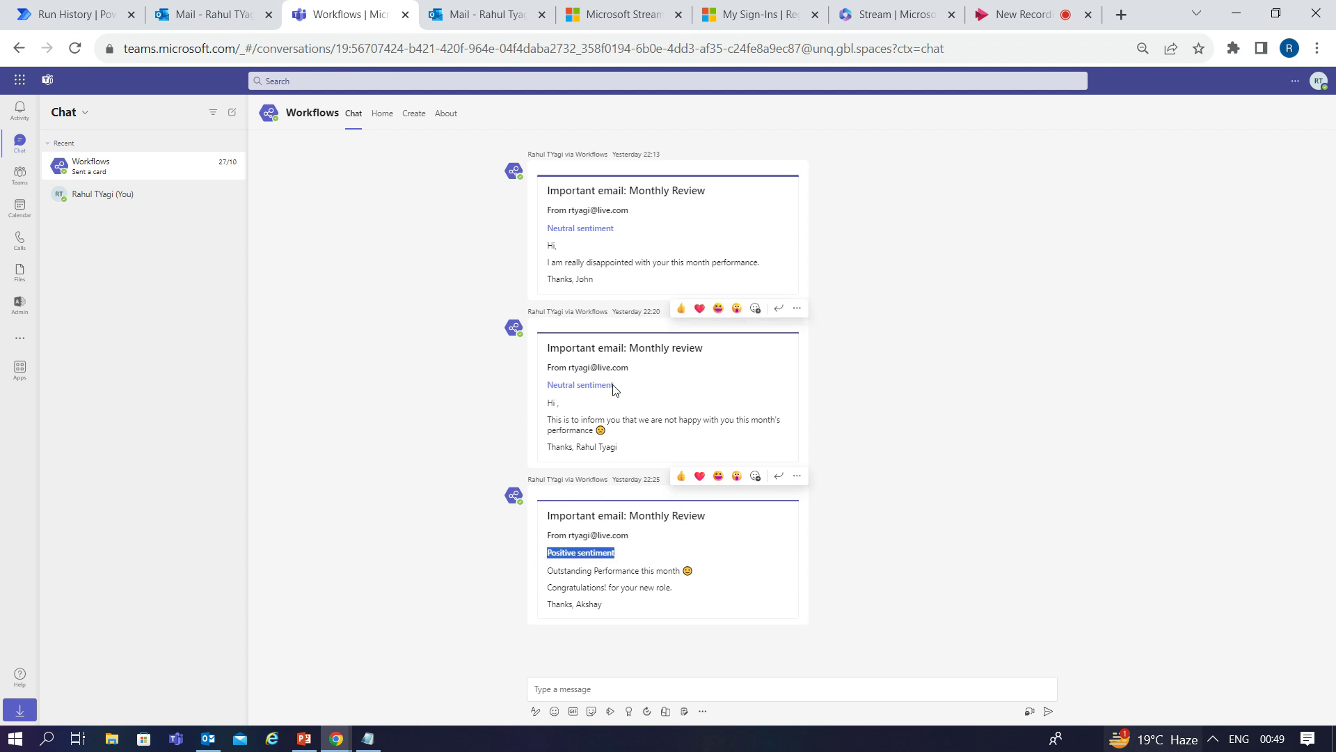
{"action": "left_click_drag", "start_coordinate": [628, 392], "coordinate": [557, 387]}
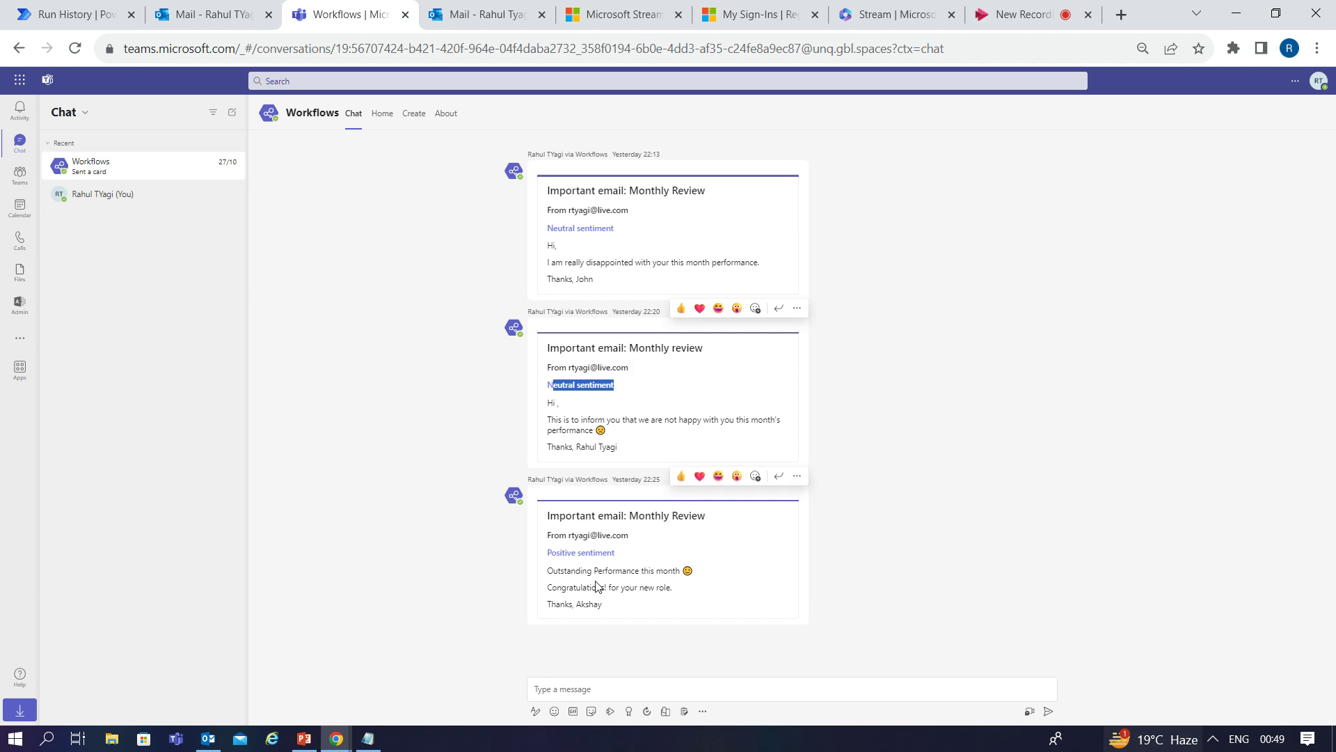
{"action": "left_click_drag", "start_coordinate": [551, 572], "coordinate": [693, 599]}
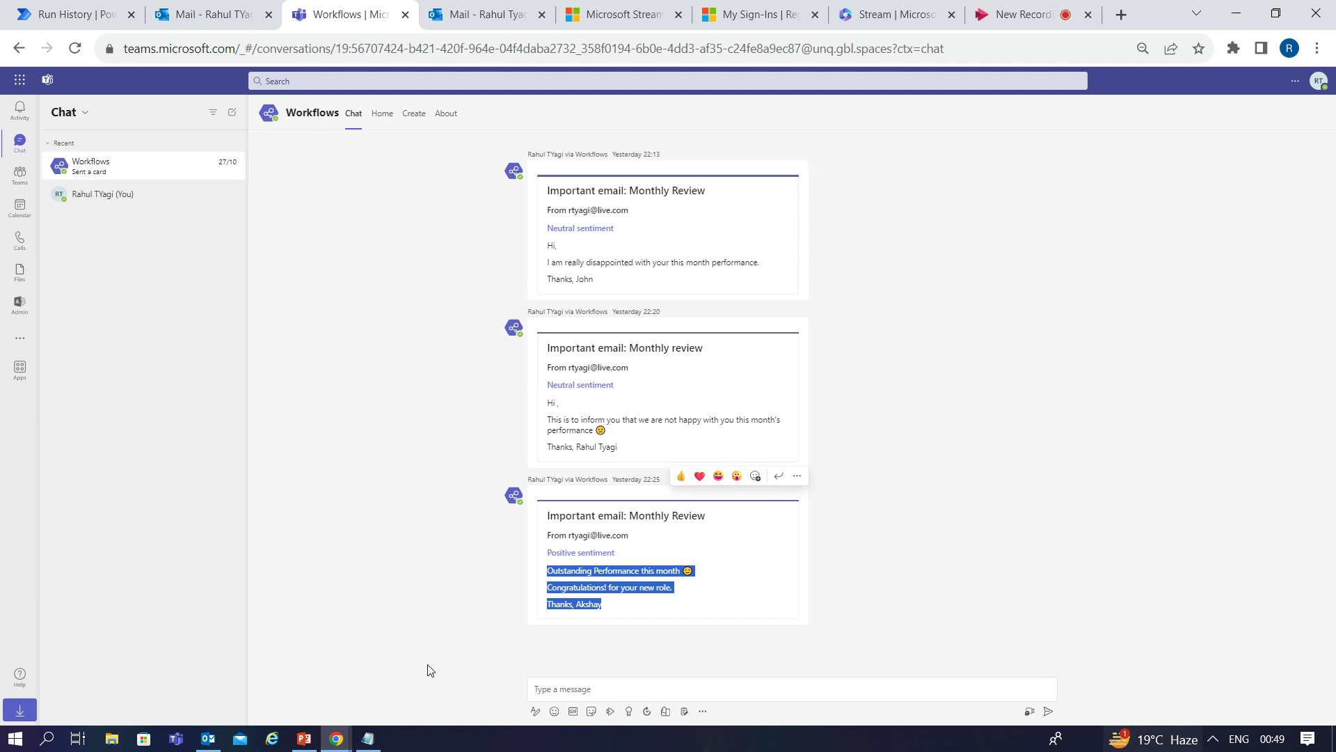
- Switch to the PowerPoint presentation, start the slide show from the beginning, and advance to the closing Thank You slide
{"action": "left_click", "coordinate": [304, 738]}
{"action": "left_click", "coordinate": [195, 588]}
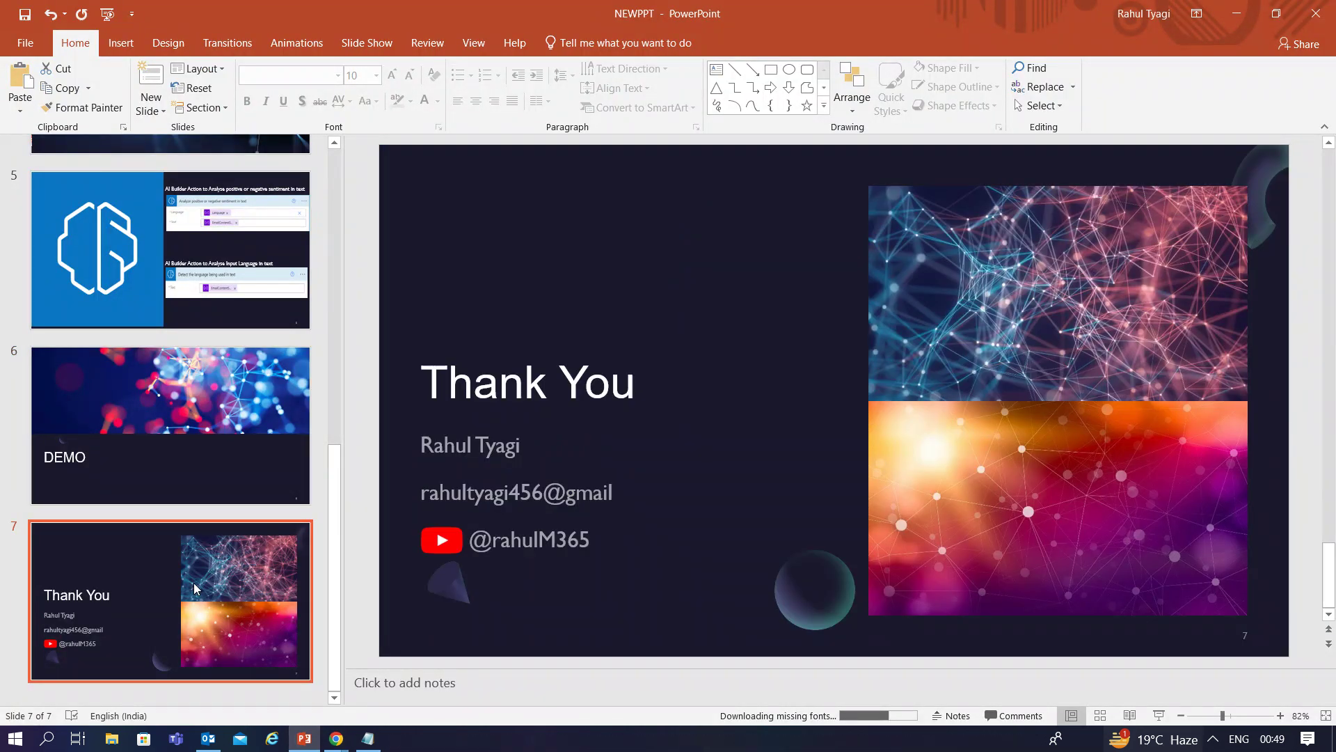
{"action": "key", "text": "F5"}
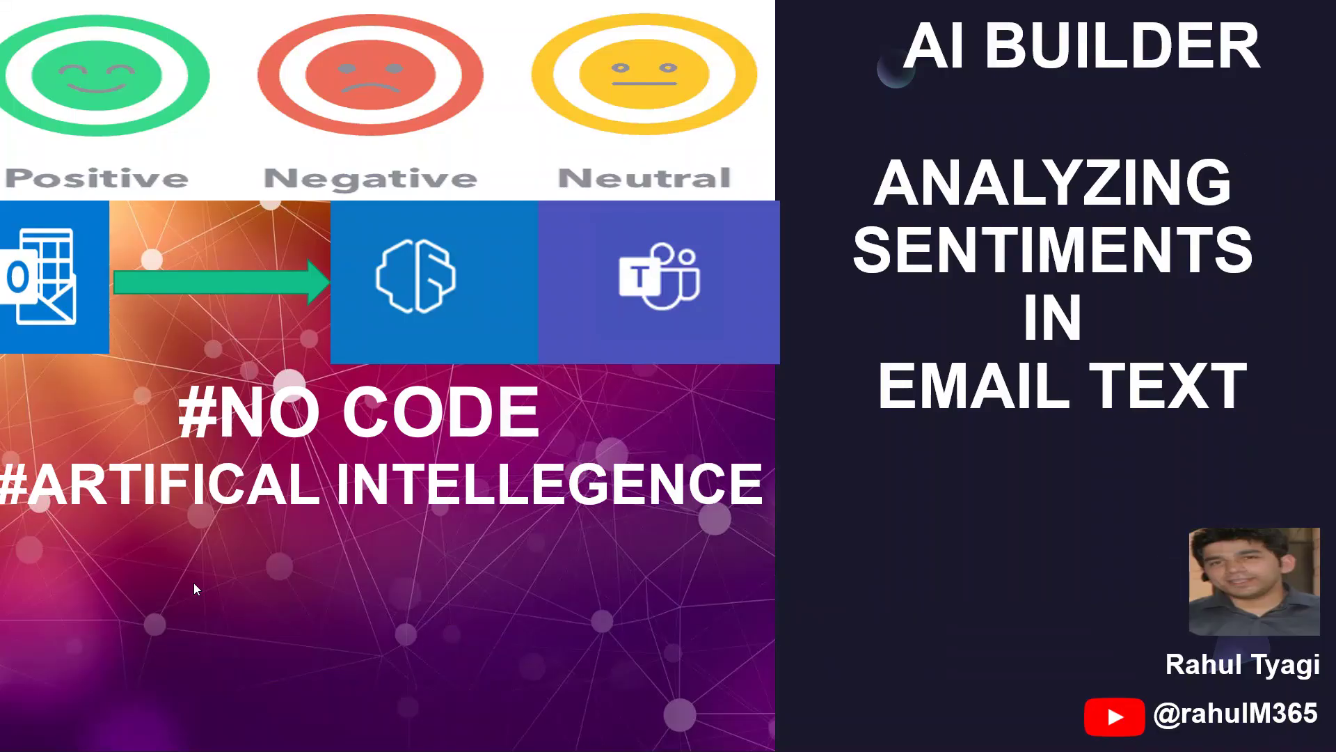
{"action": "key", "text": "Right"}
{"action": "key", "text": "Right"}
{"action": "key", "text": "Right"}
{"action": "key", "text": "Right"}
{"action": "key", "text": "Right"}
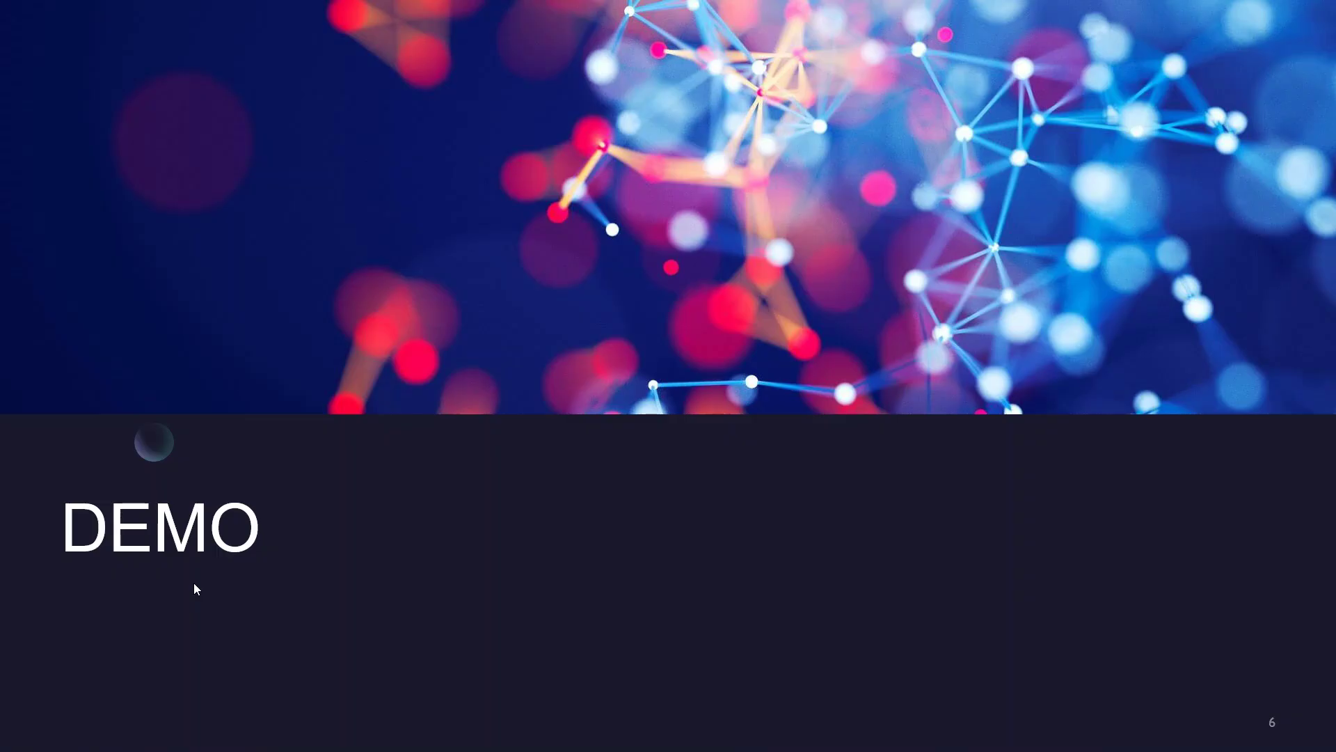
{"action": "key", "text": "Right"}
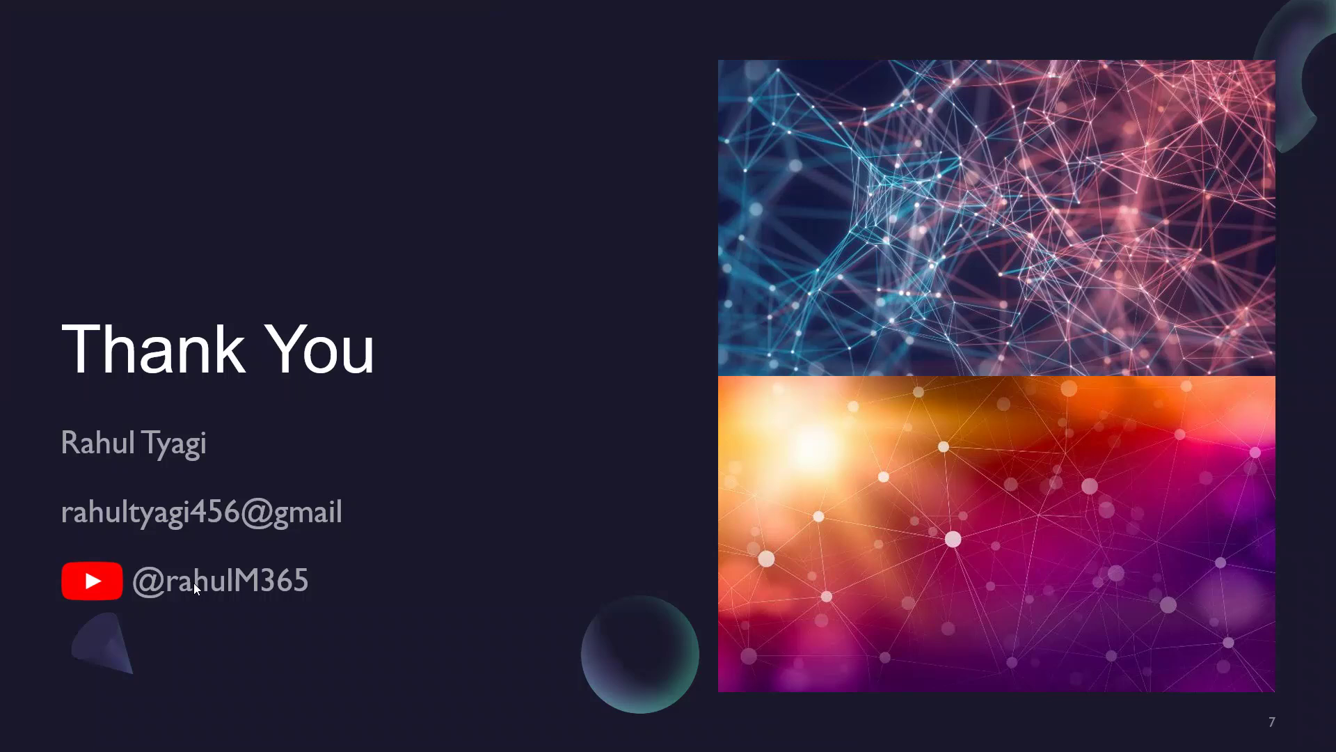